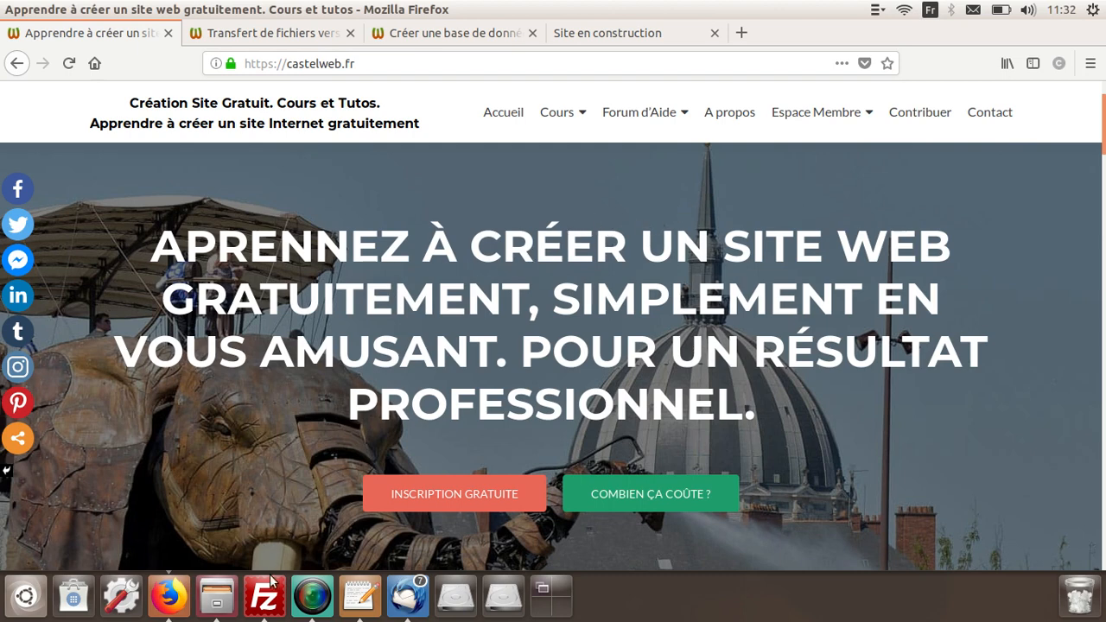
Review the castelweb.fr tutorial pages on transferring files to a site and creating a database at OVH
left_click(326, 35)
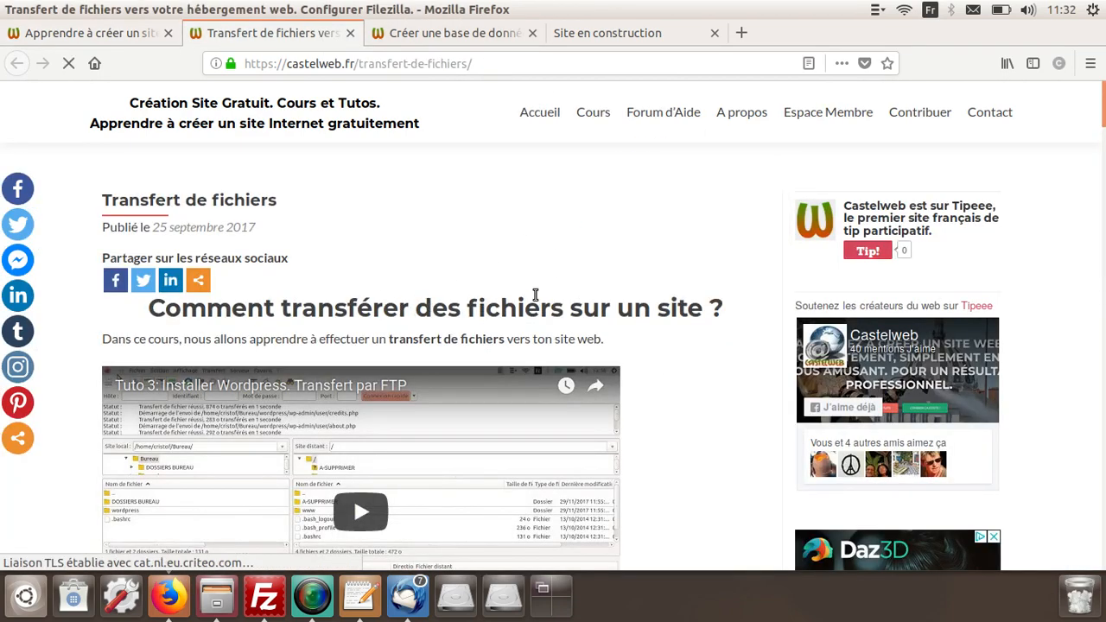
scroll(665, 312, "down", 5)
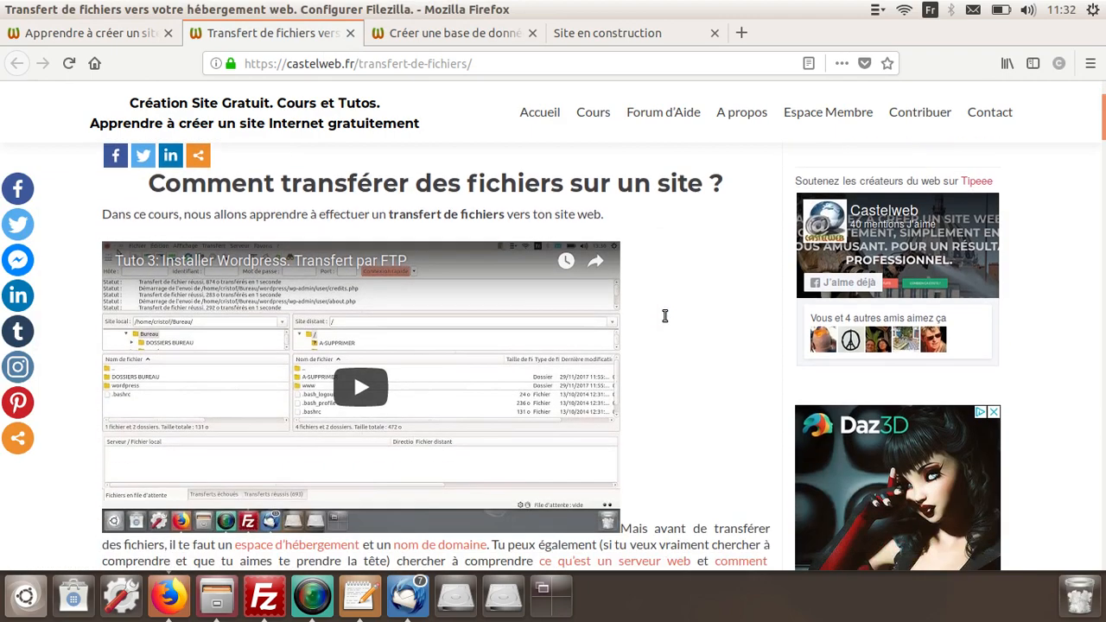
scroll(674, 311, "down", 1)
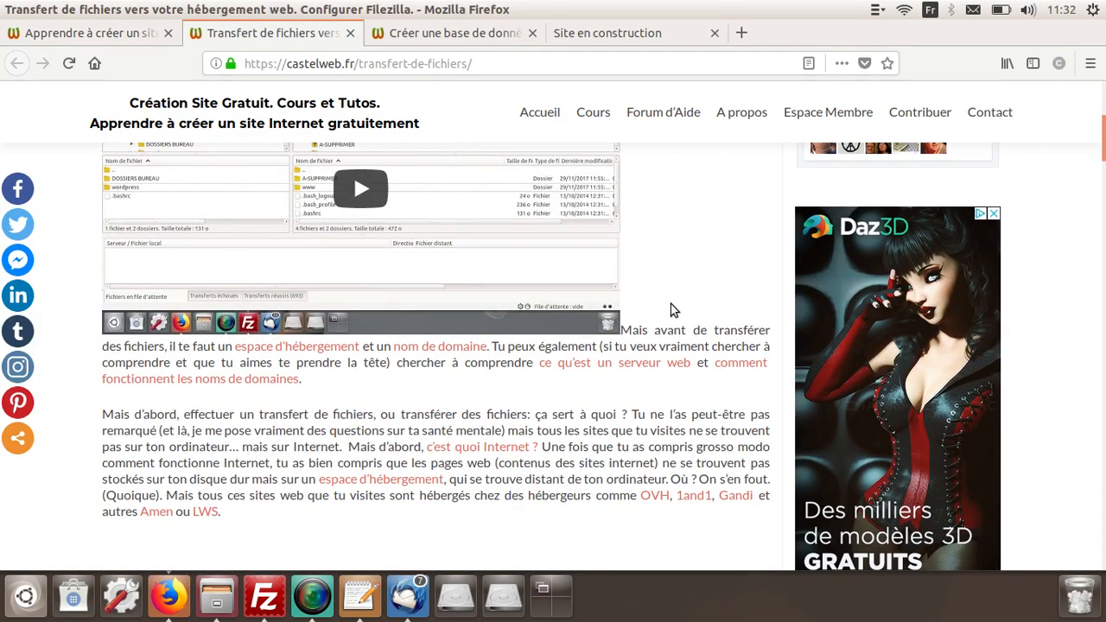
scroll(674, 311, "up", 2)
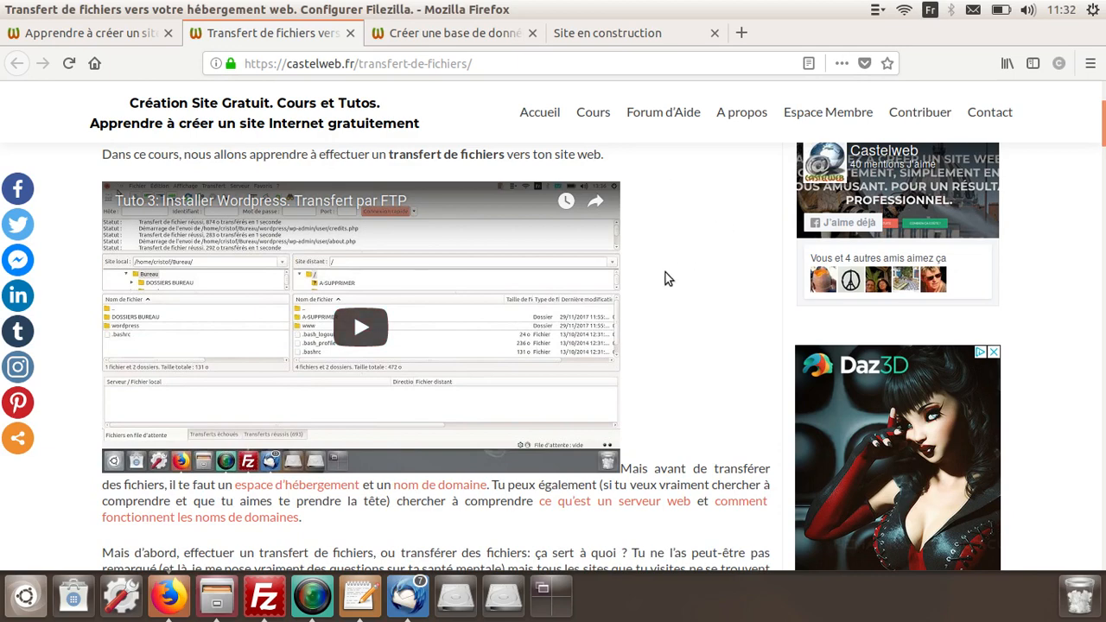
left_click(453, 33)
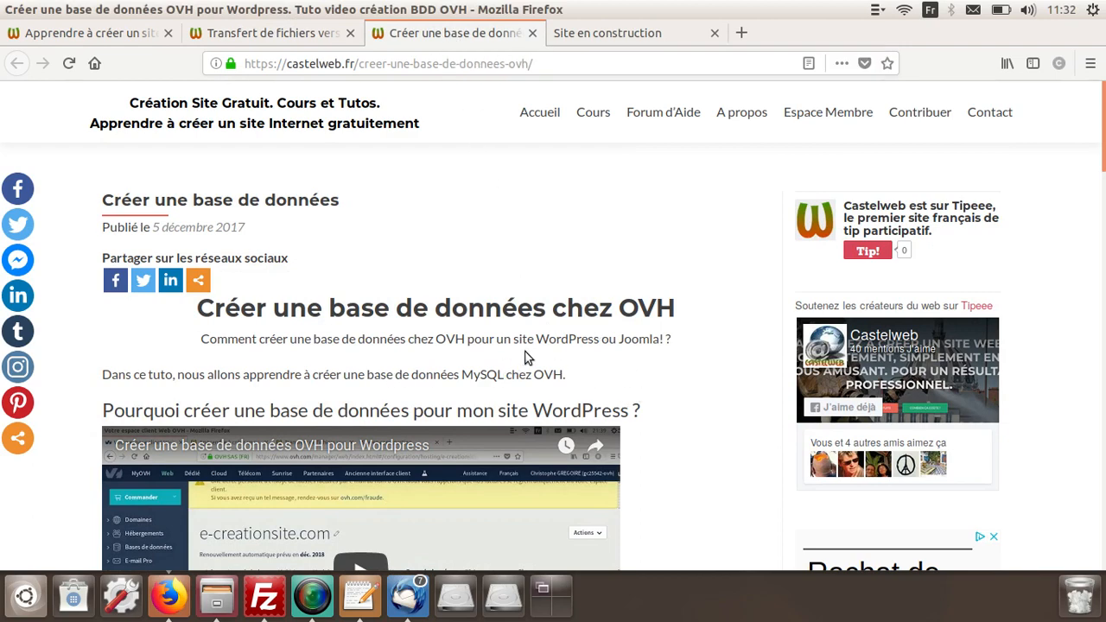
scroll(528, 354, "down", 1)
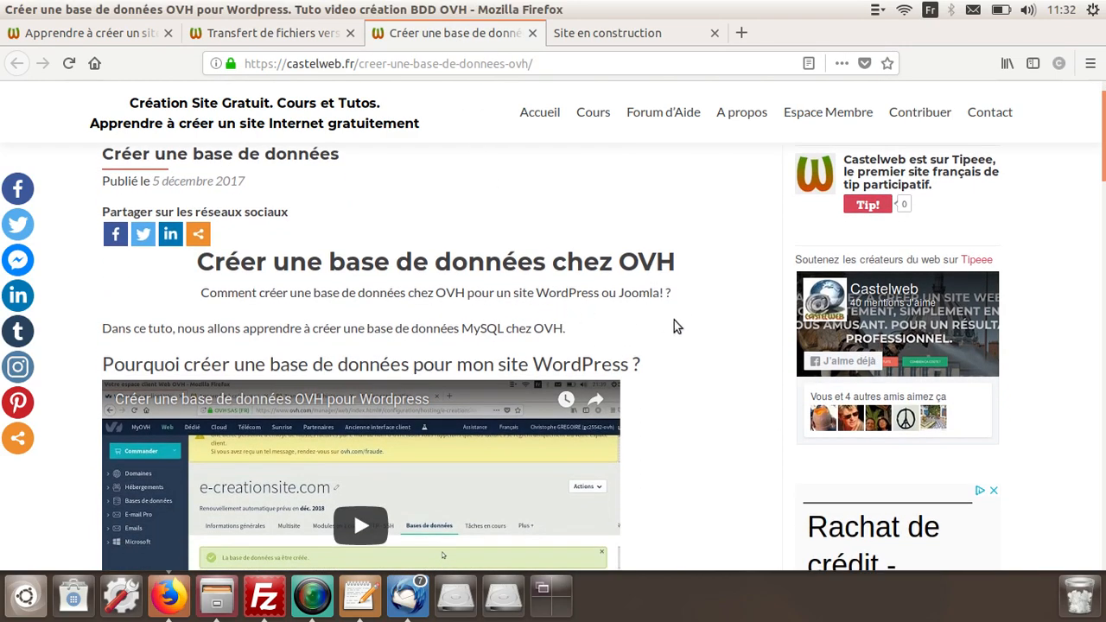
scroll(672, 361, "down", 1)
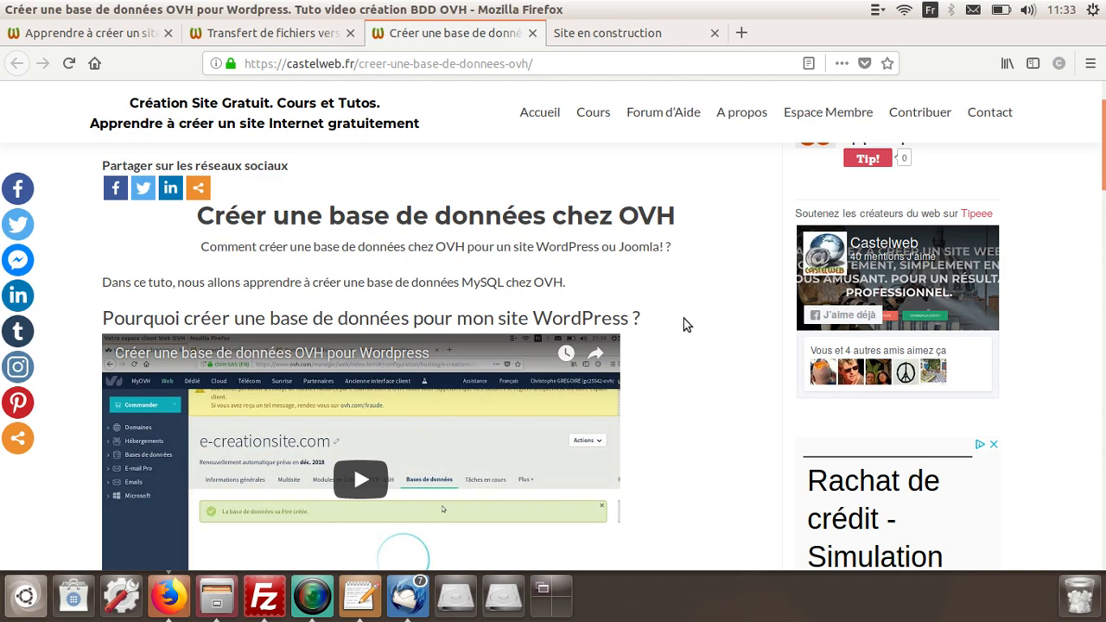
scroll(683, 318, "down", 3)
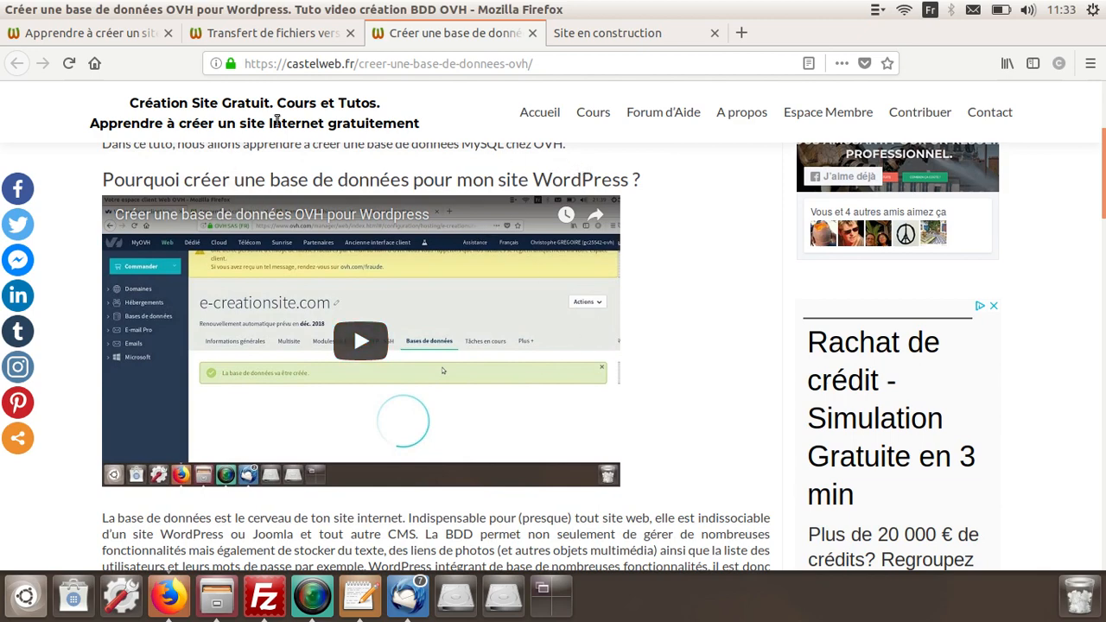
Check the remote www folder's entry in FileZilla, and view the e-creationsite.com page in Firefox
left_click(267, 605)
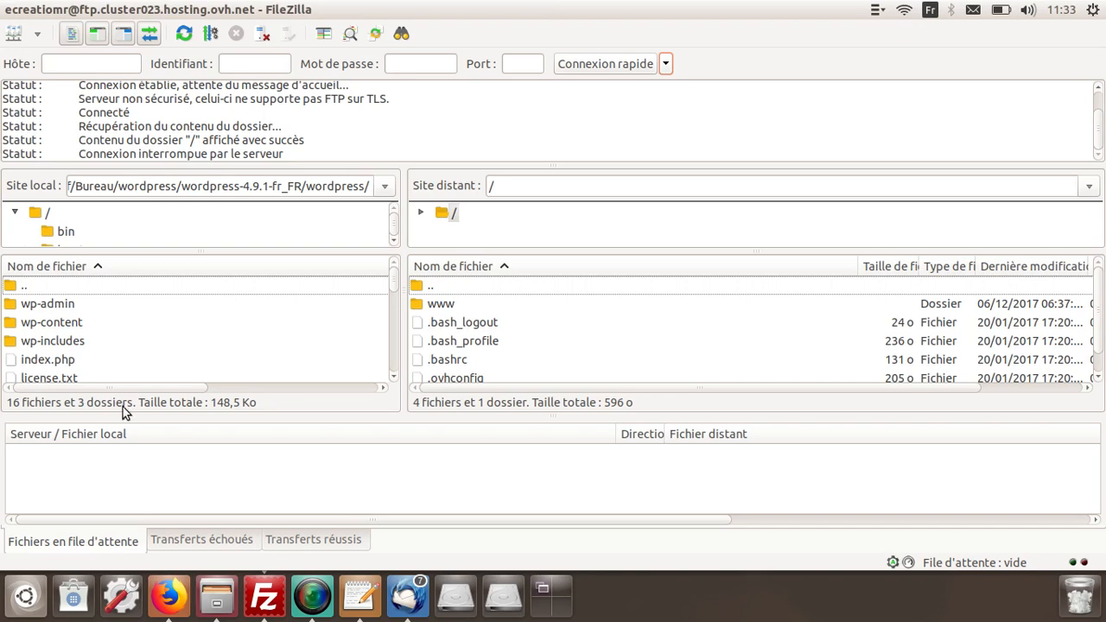
left_click(453, 308)
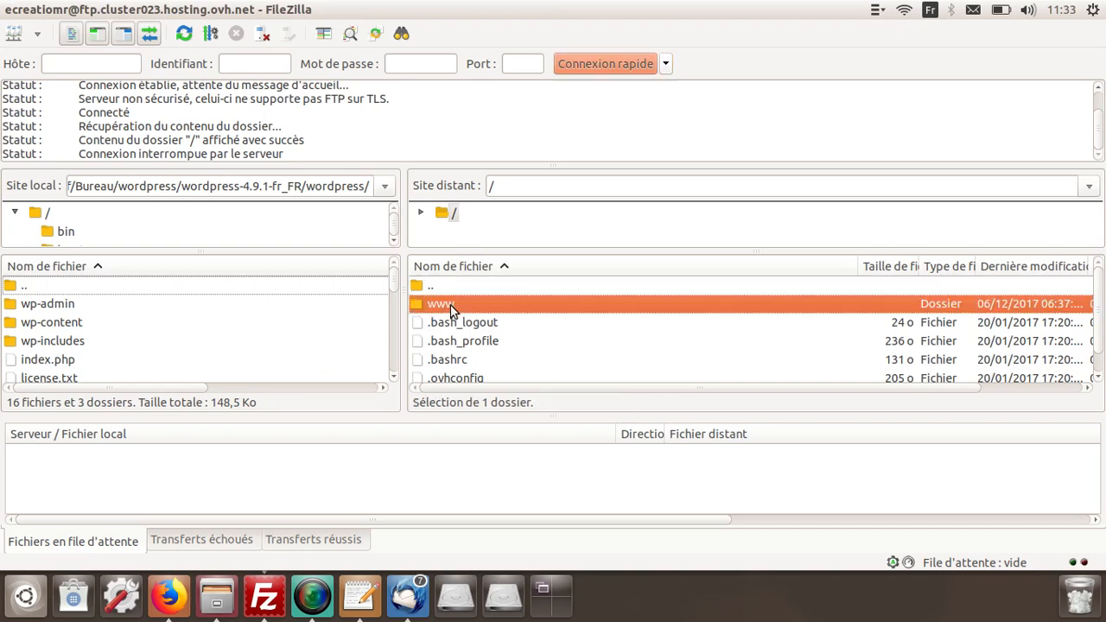
left_click(170, 600)
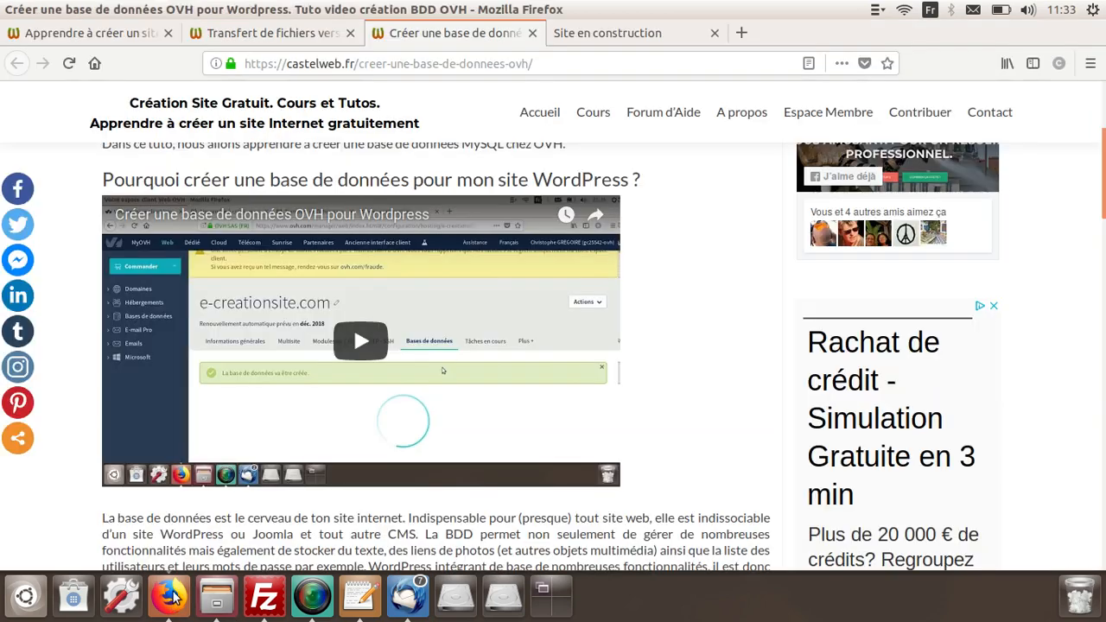
left_click(573, 37)
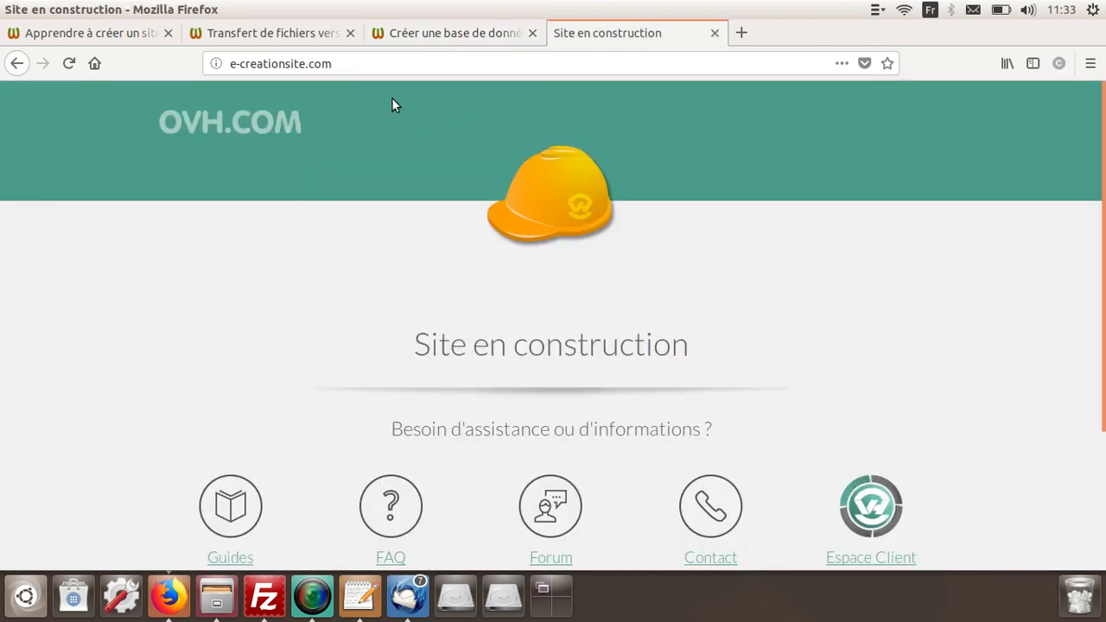
left_click(373, 64)
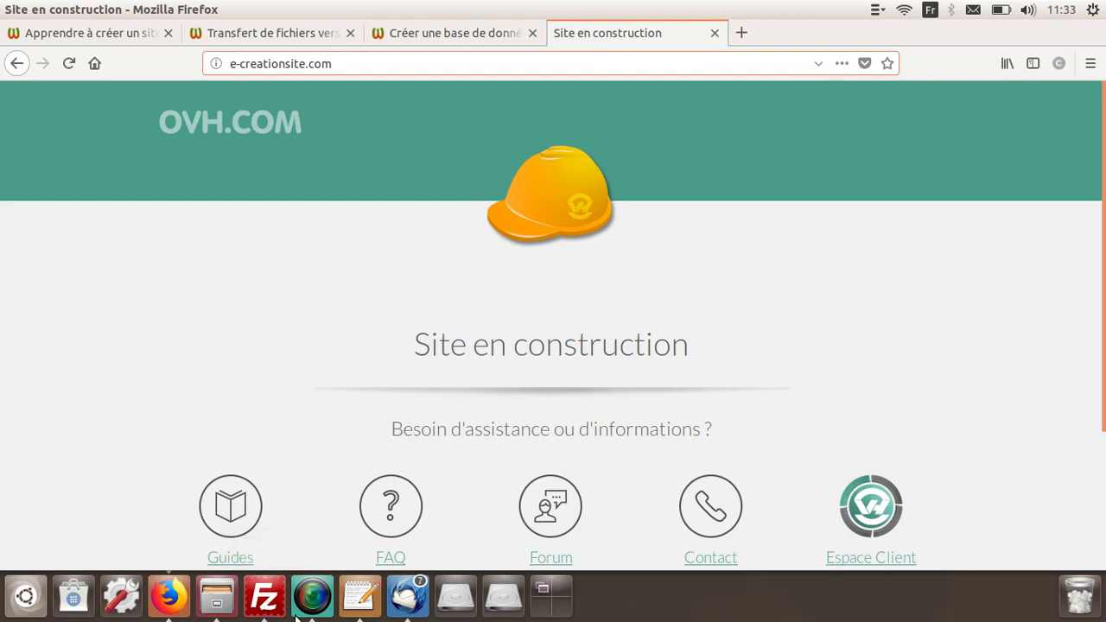
Switch to FileZilla and open the remote www folder to look through its WordPress files
left_click(269, 605)
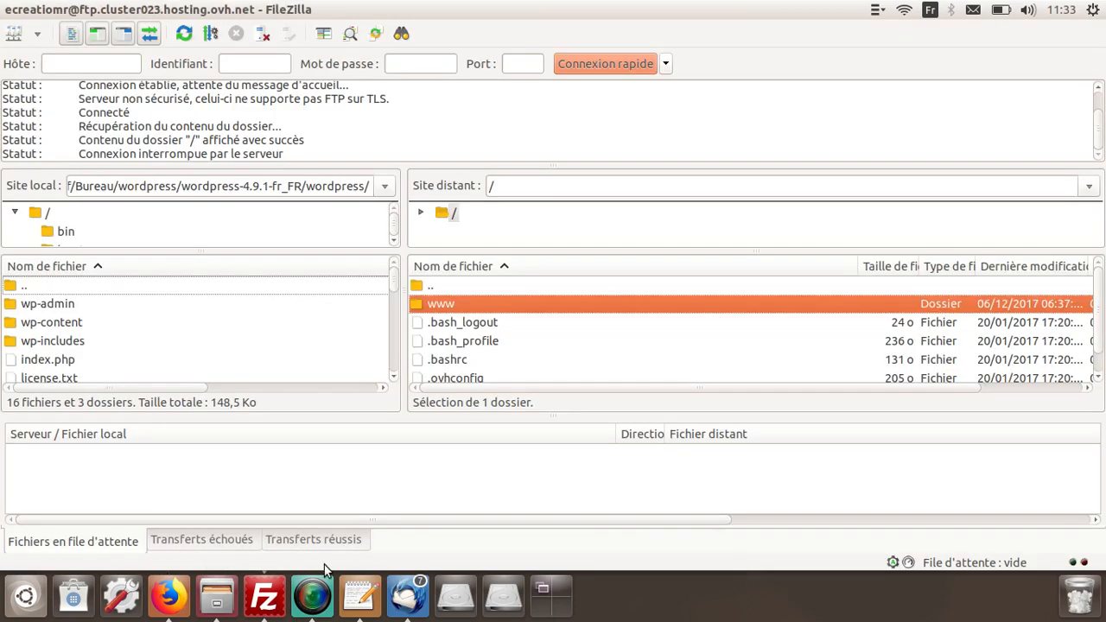
double_click(445, 310)
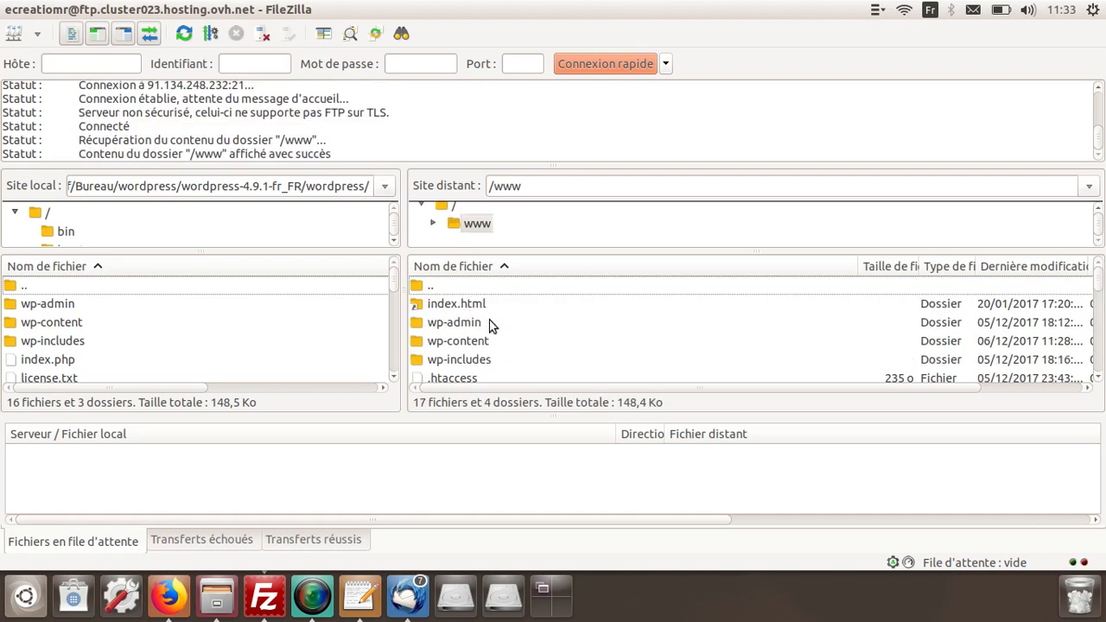
scroll(478, 329, "down", 1)
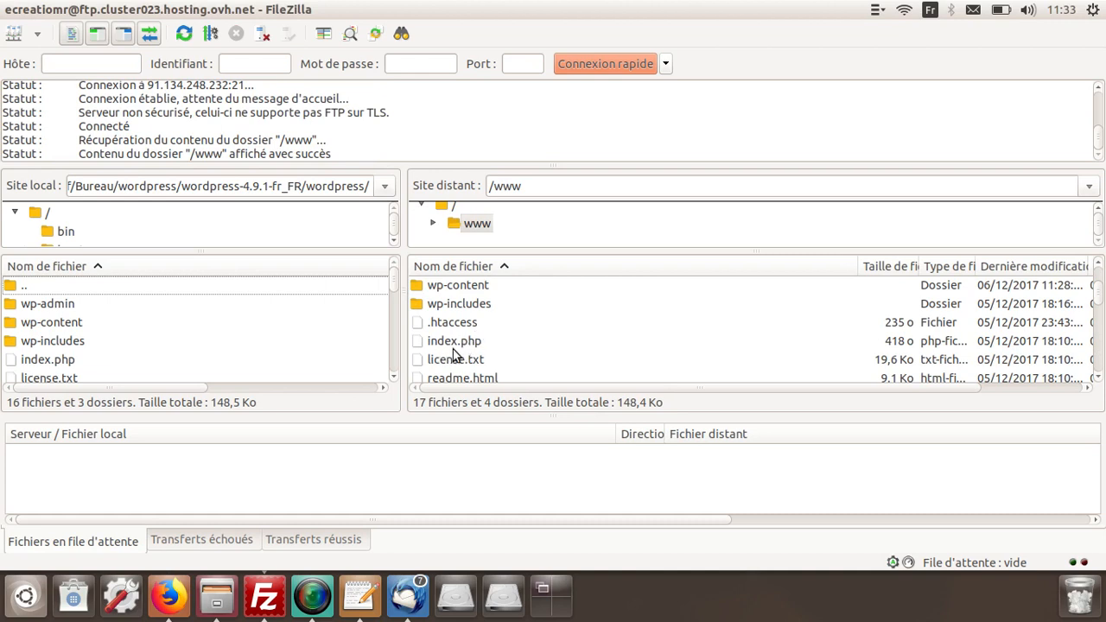
scroll(503, 340, "up", 1)
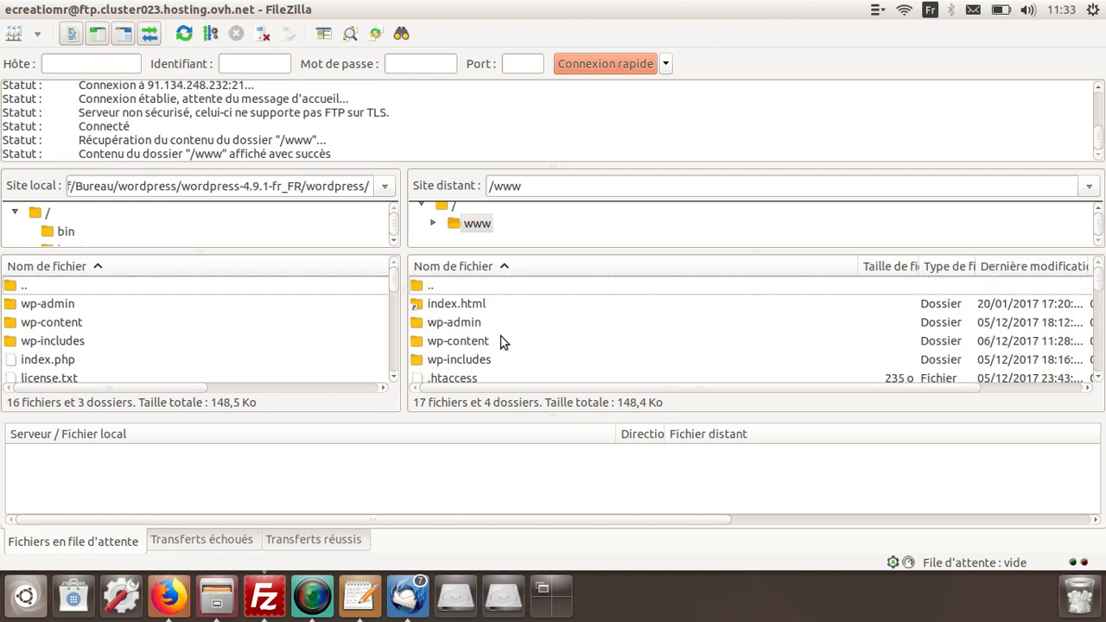
scroll(492, 351, "down", 1)
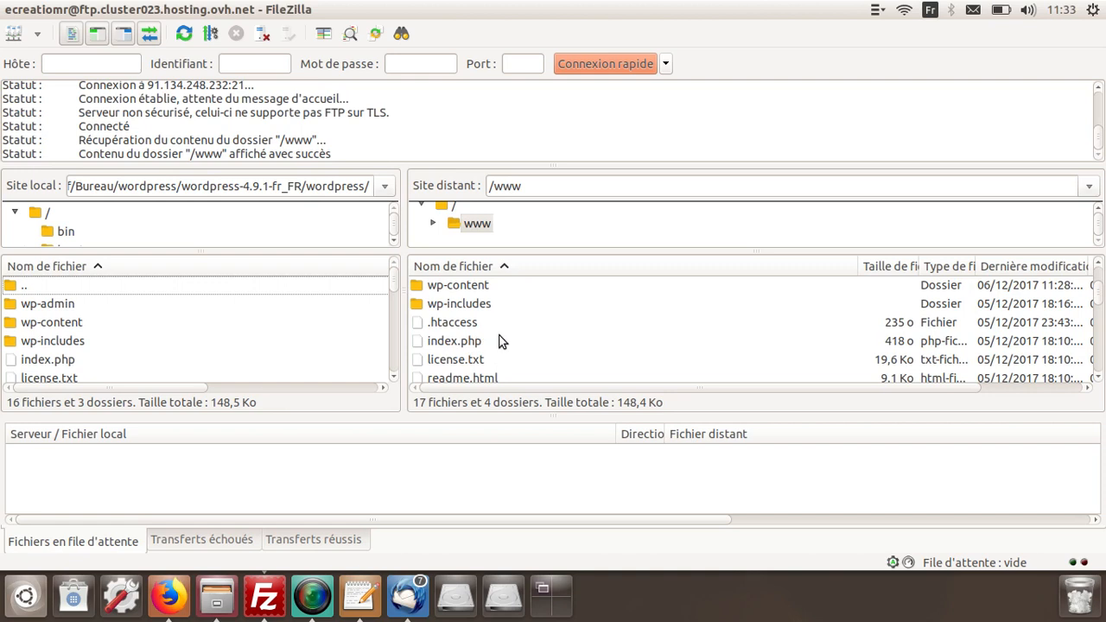
scroll(505, 340, "up", 2)
Rename index.html in the remote www folder to index.bak
left_click(496, 310)
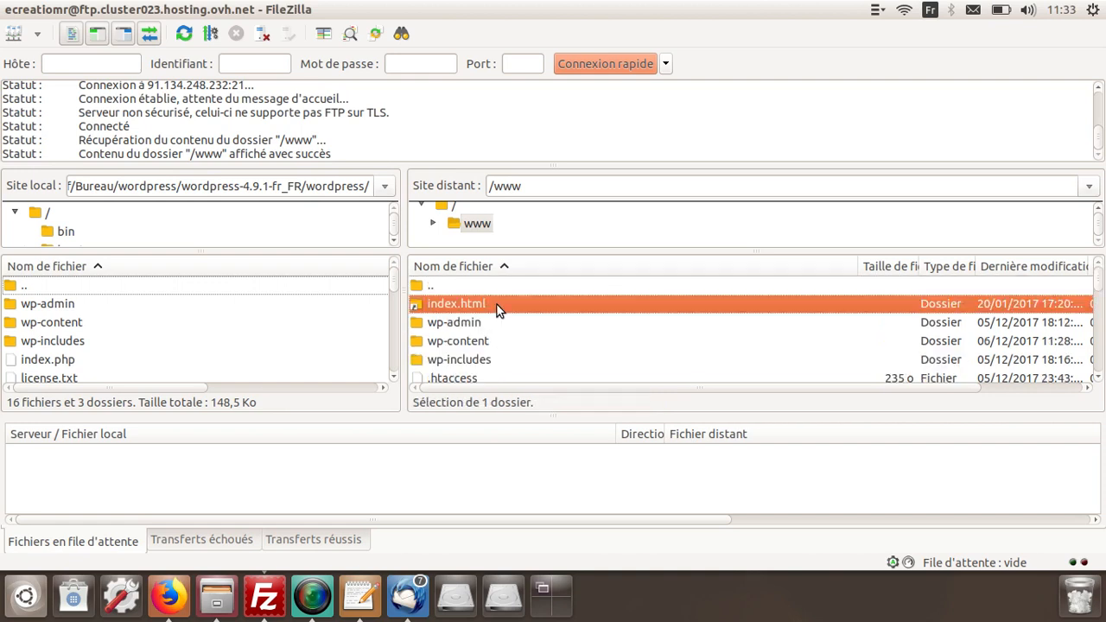
left_click(496, 303)
left_click(498, 304)
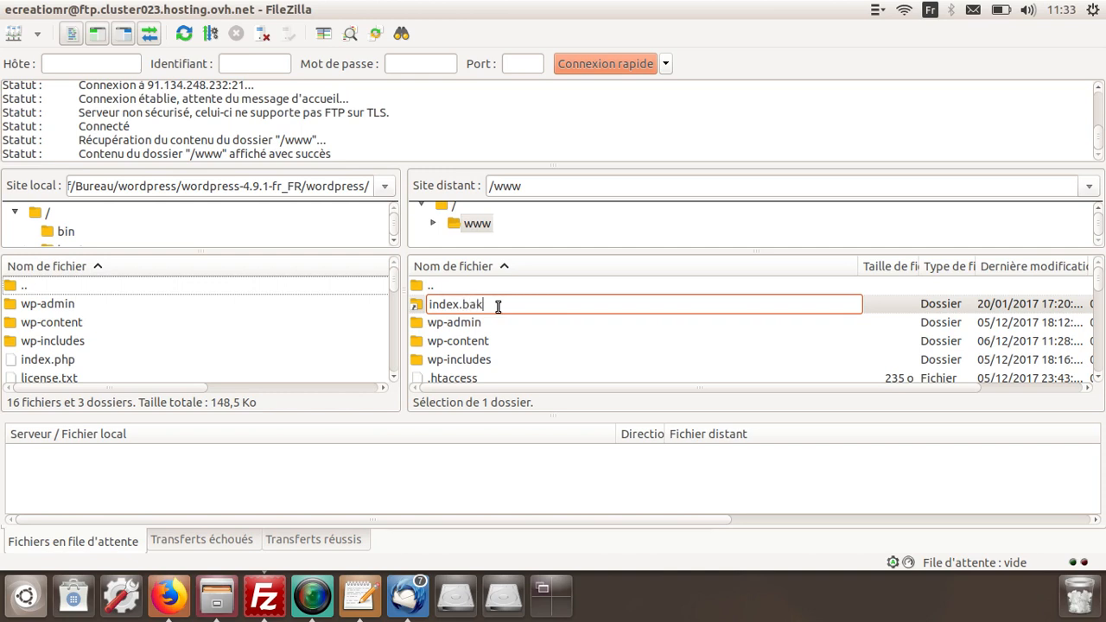
type("bak")
key("Return")
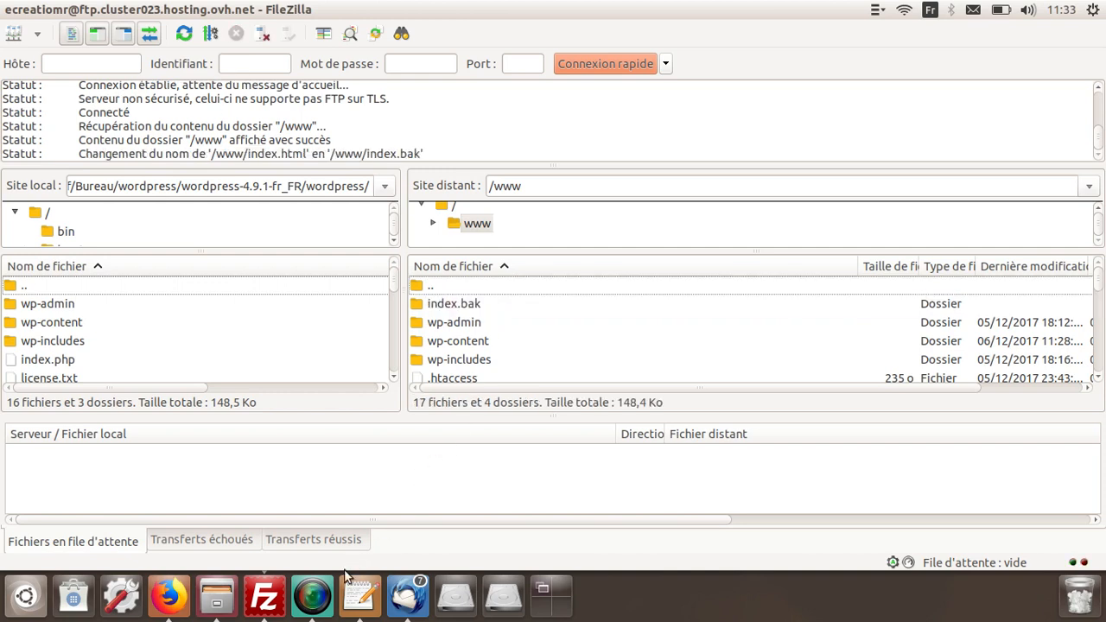
Switch to Firefox, reload e-creationsite.com and start the WordPress configuration to reach the database connection form
left_click(178, 612)
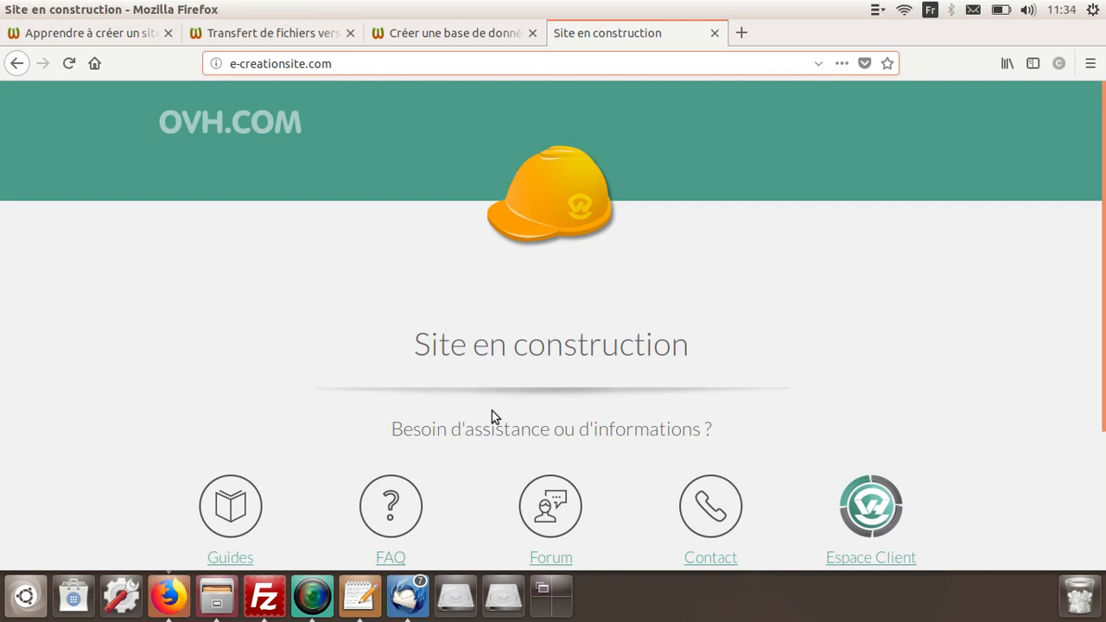
key("Return")
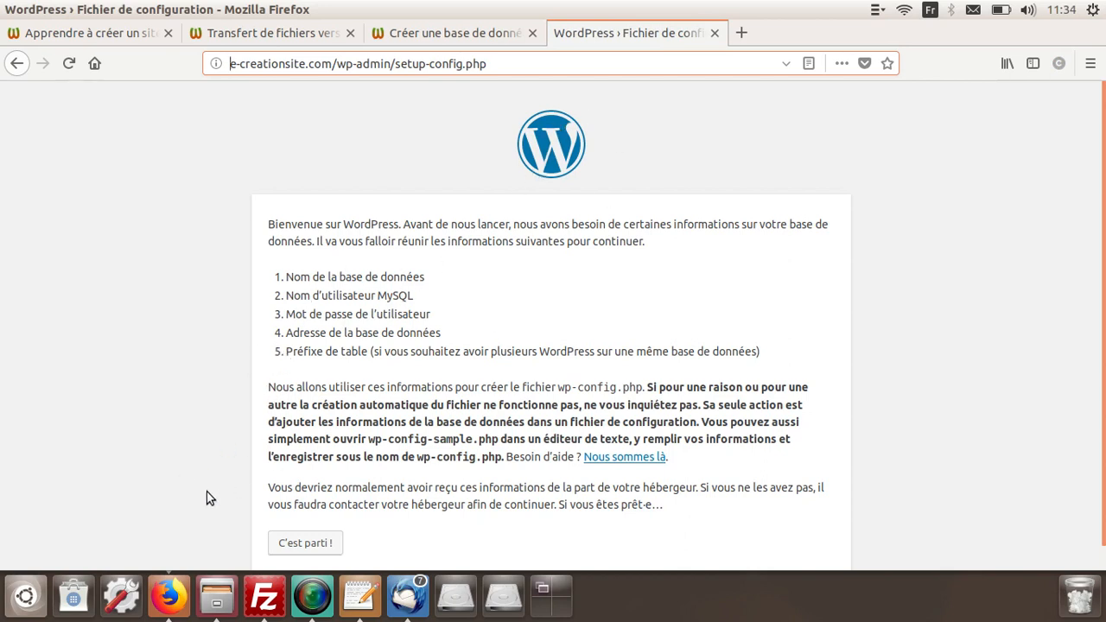
left_click(331, 546)
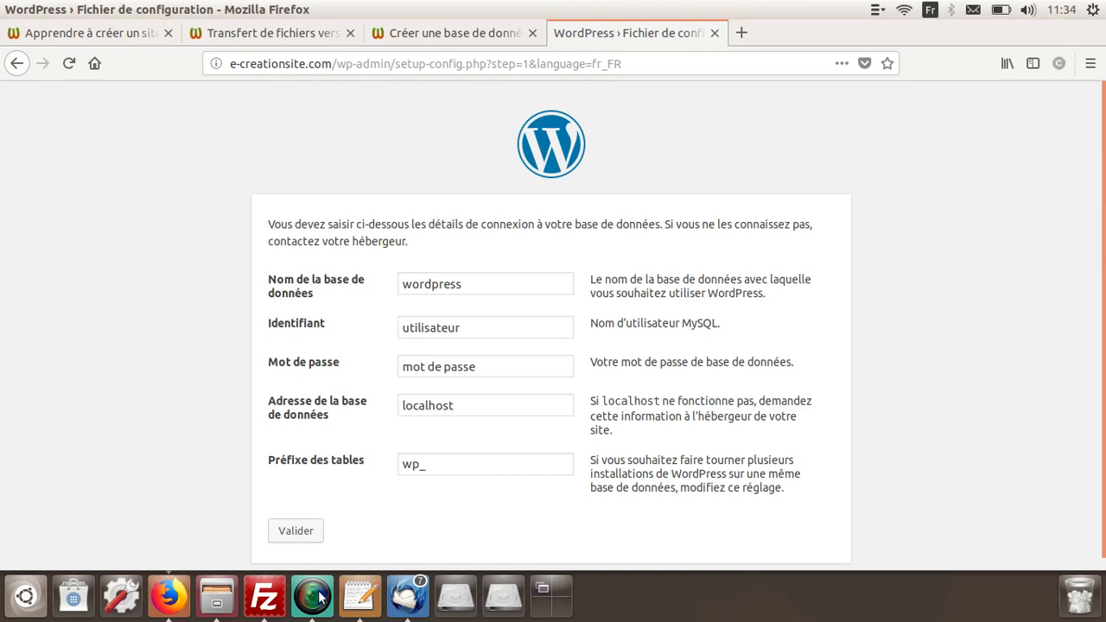
Copy the MySQL server name from the gedit note and set the WordPress form's database address to ecreatiomrbdd44.mysql.db
left_click(356, 594)
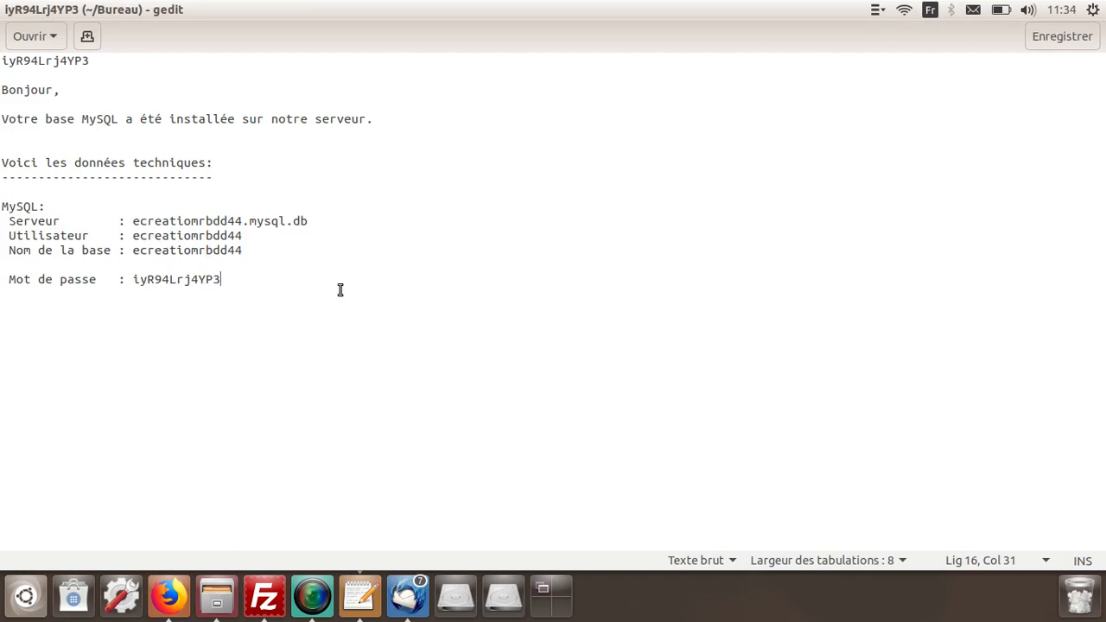
left_click(128, 221)
left_click_drag(128, 220, 324, 218)
key("ctrl+c")
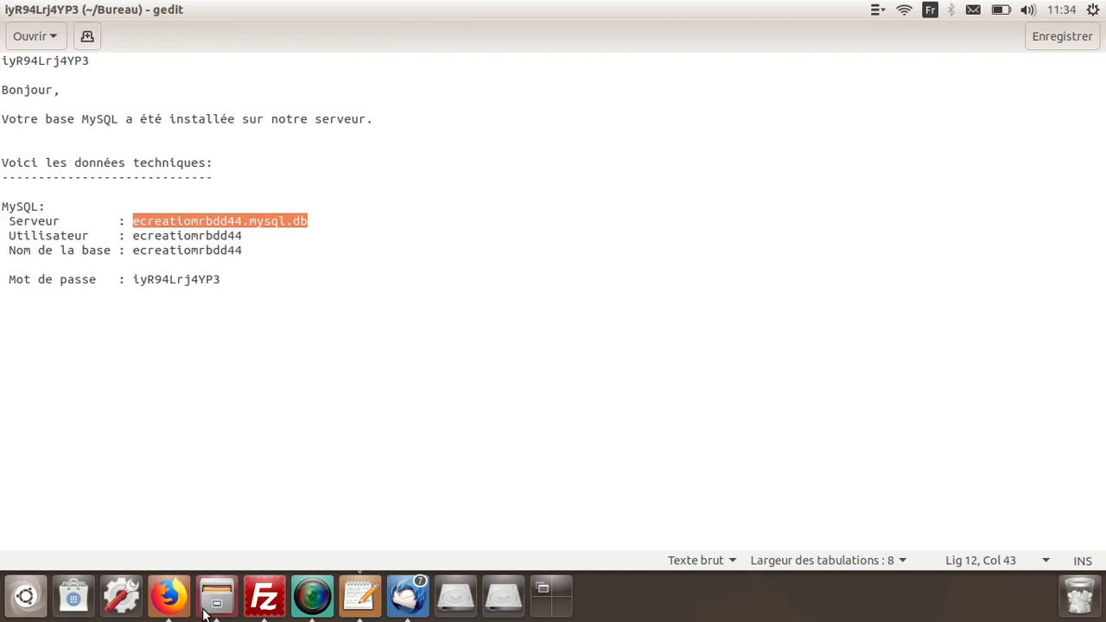
left_click(169, 597)
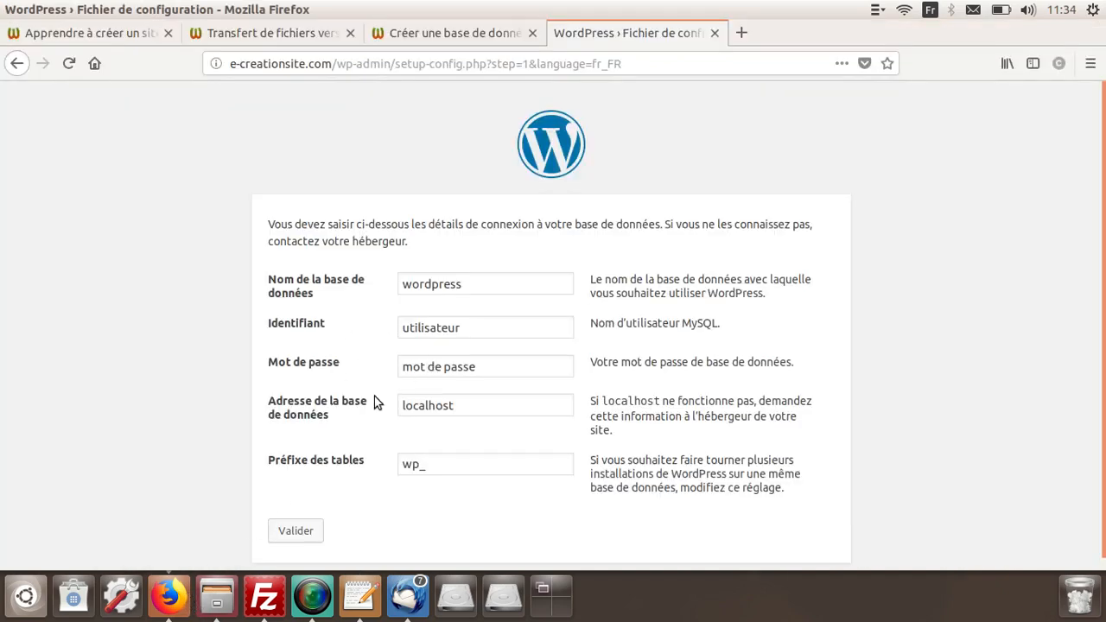
left_click_drag(464, 407, 390, 406)
key("ctrl+v")
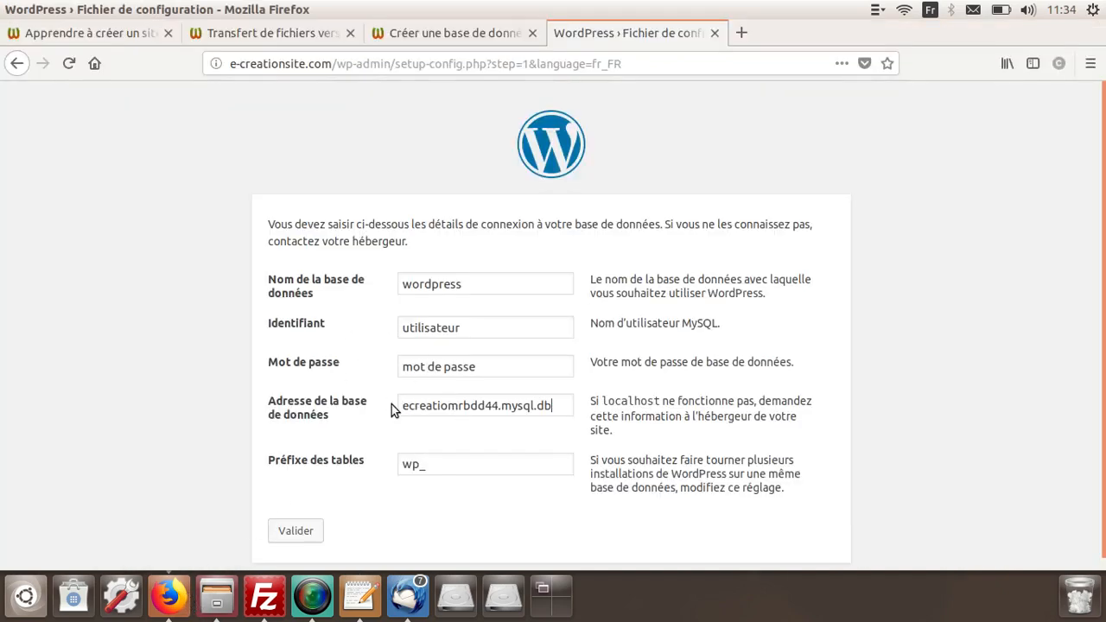
Copy the MySQL user name from the gedit note and set both the database name and the Identifiant to ecreatiomrbdd44
left_click(361, 577)
left_click(148, 235)
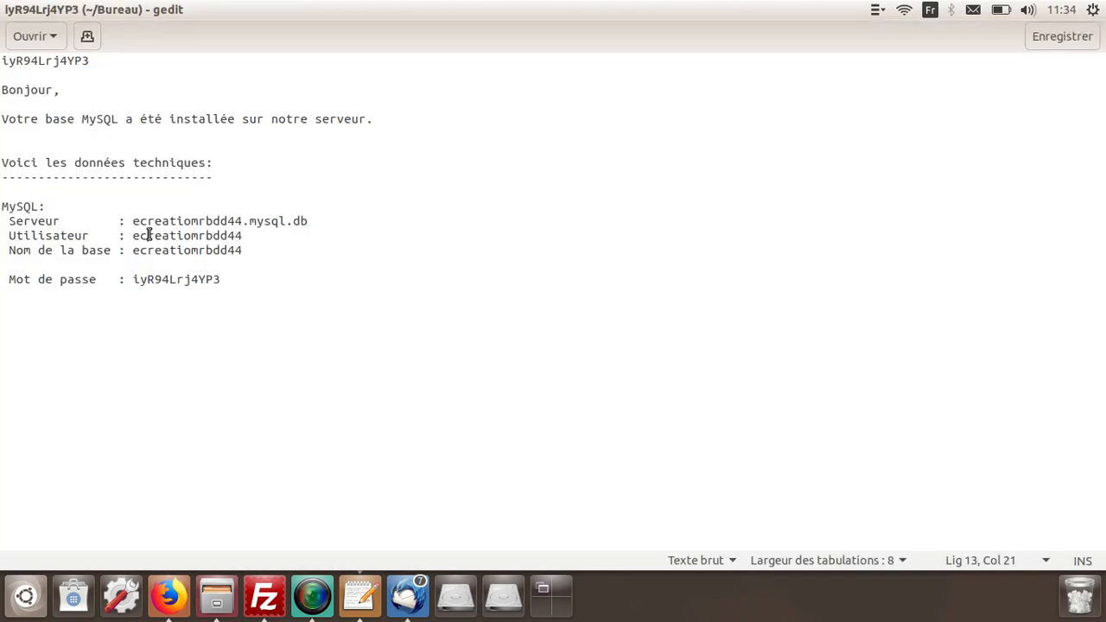
double_click(149, 235)
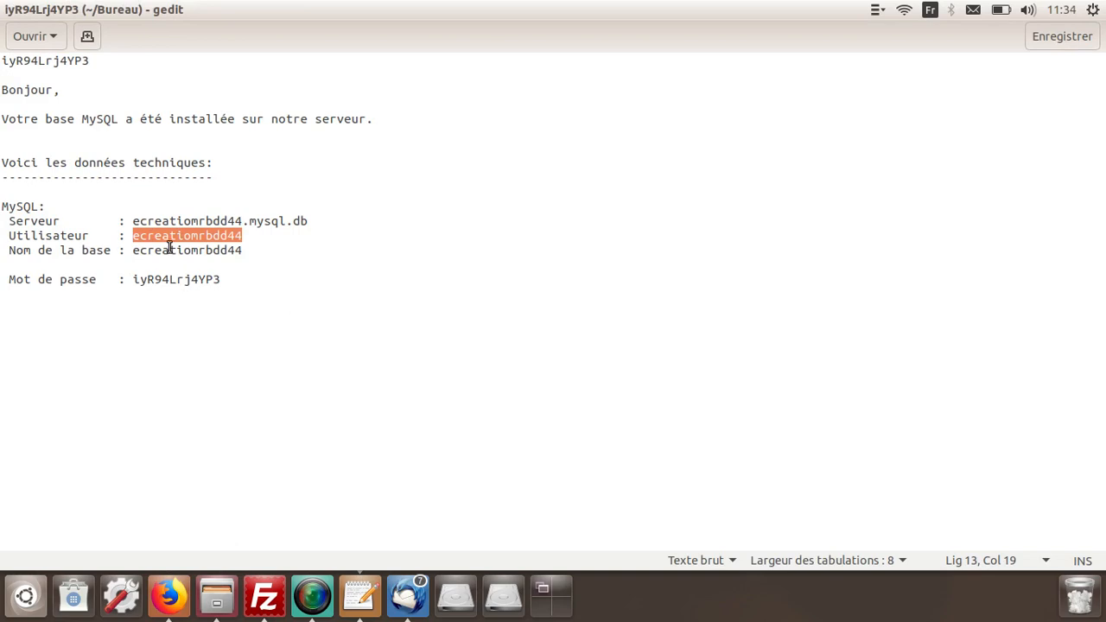
left_click(169, 598)
left_click_drag(469, 279, 313, 261)
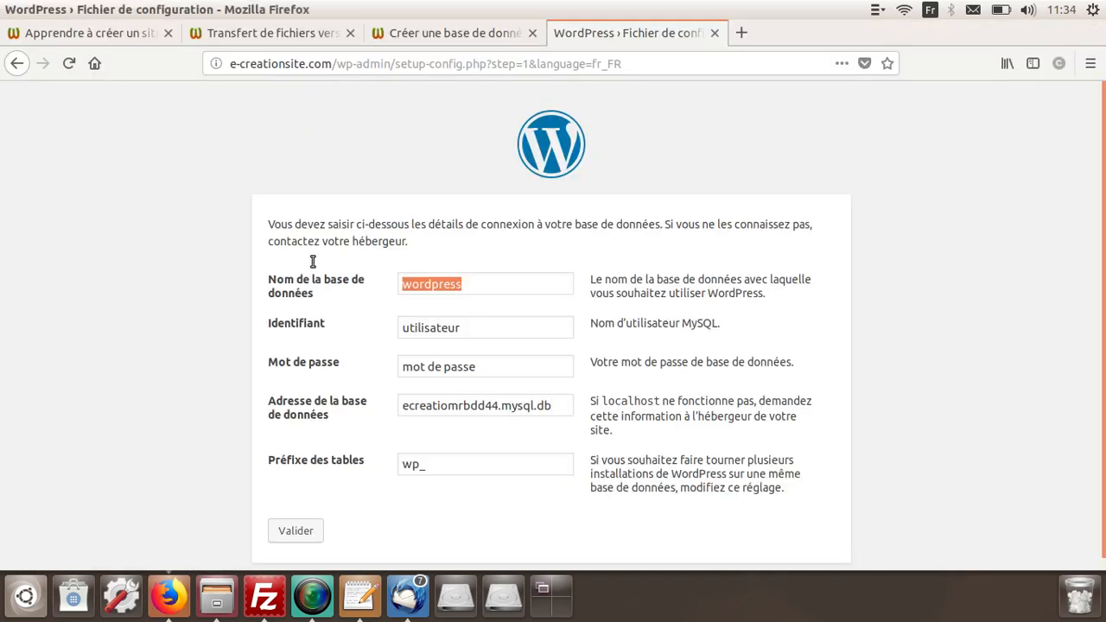
type("ecreationmrbdd44")
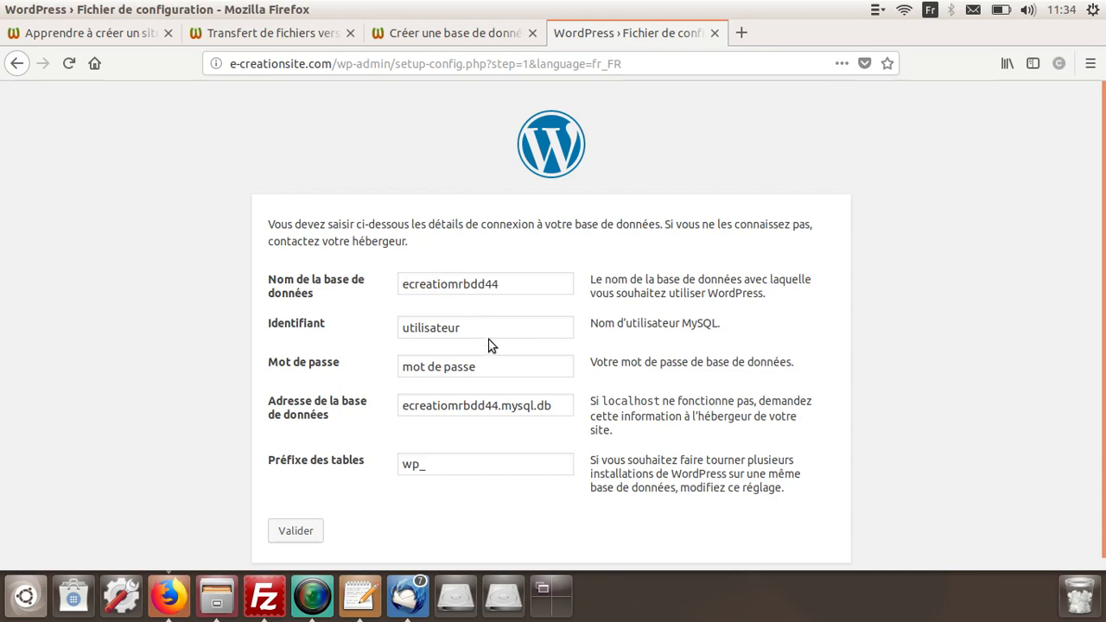
left_click_drag(500, 330, 321, 325)
type("ecreationmrbdd44")
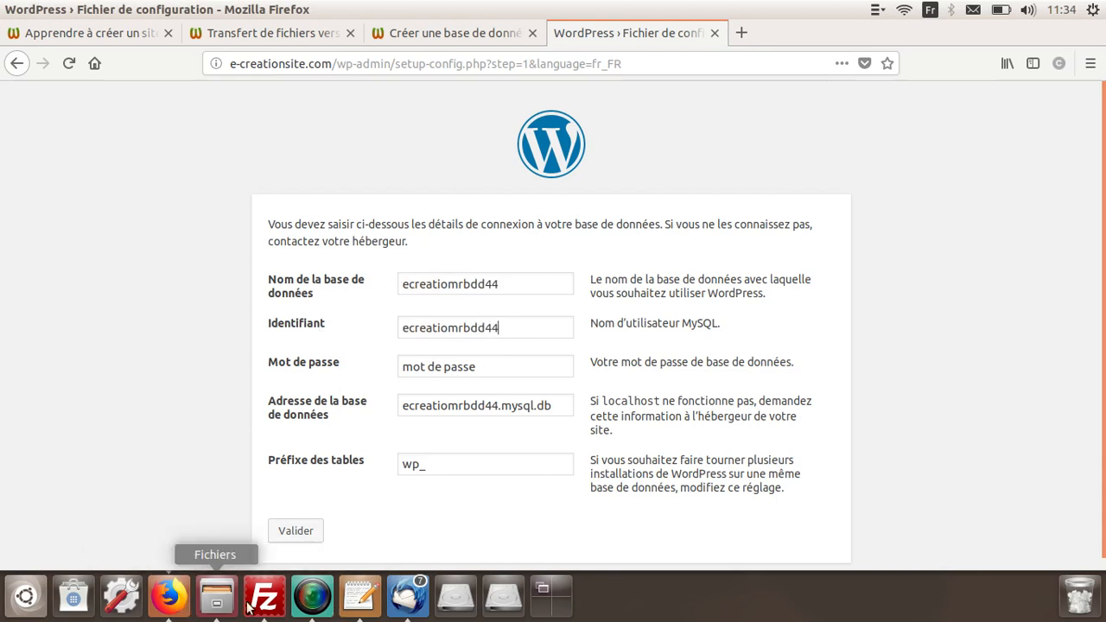
Switch to the gedit note, copy the MySQL password and return to the WordPress form in Firefox
left_click(369, 610)
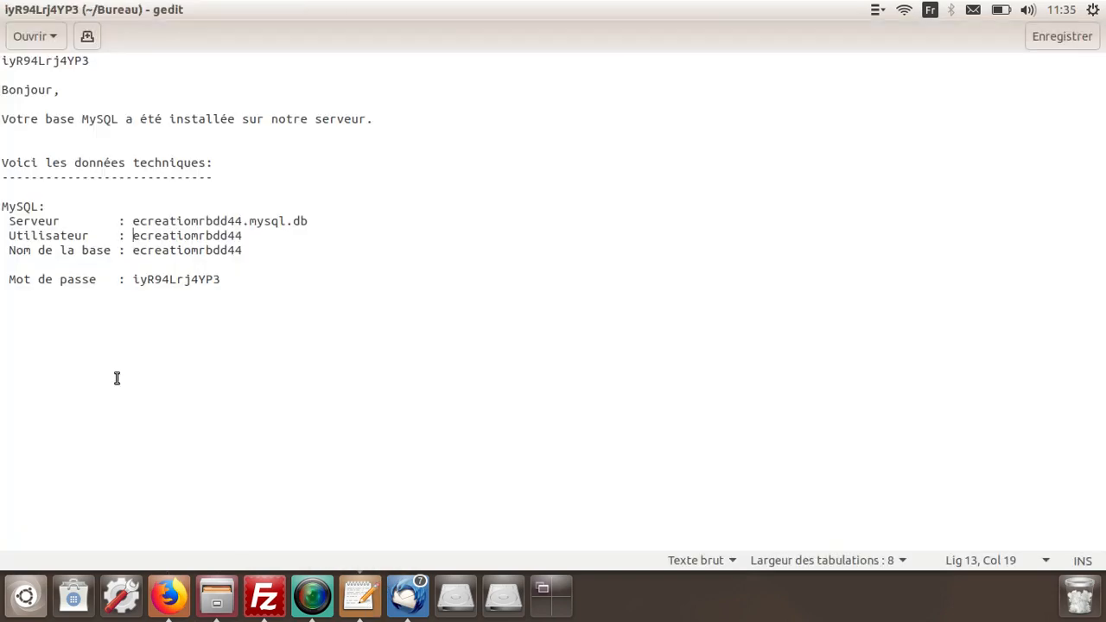
double_click(169, 278)
key("ctrl+c")
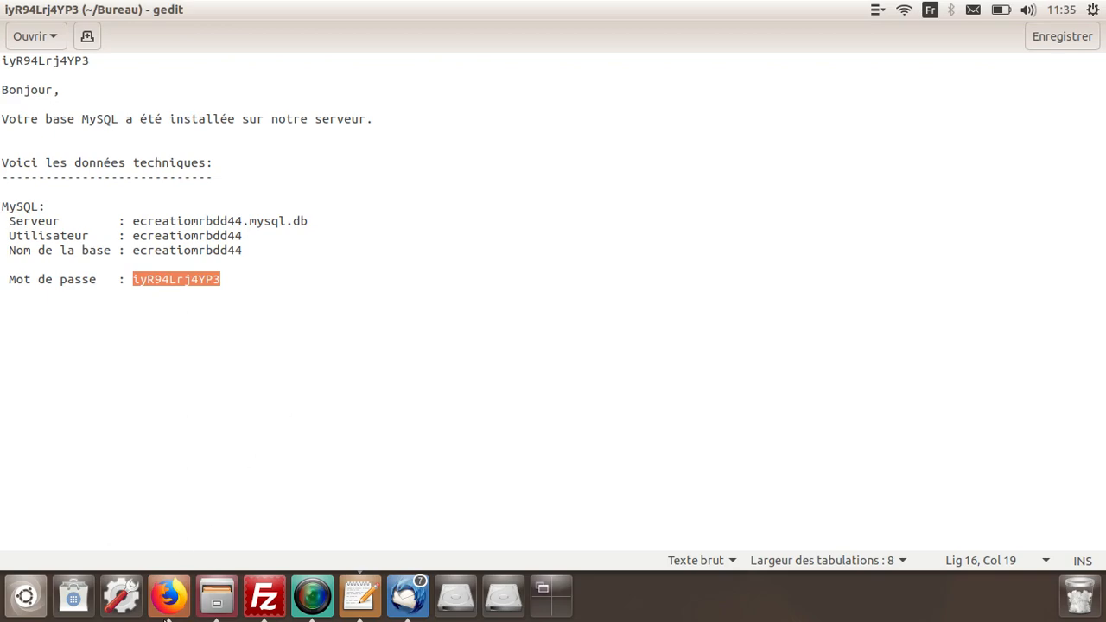
left_click(168, 612)
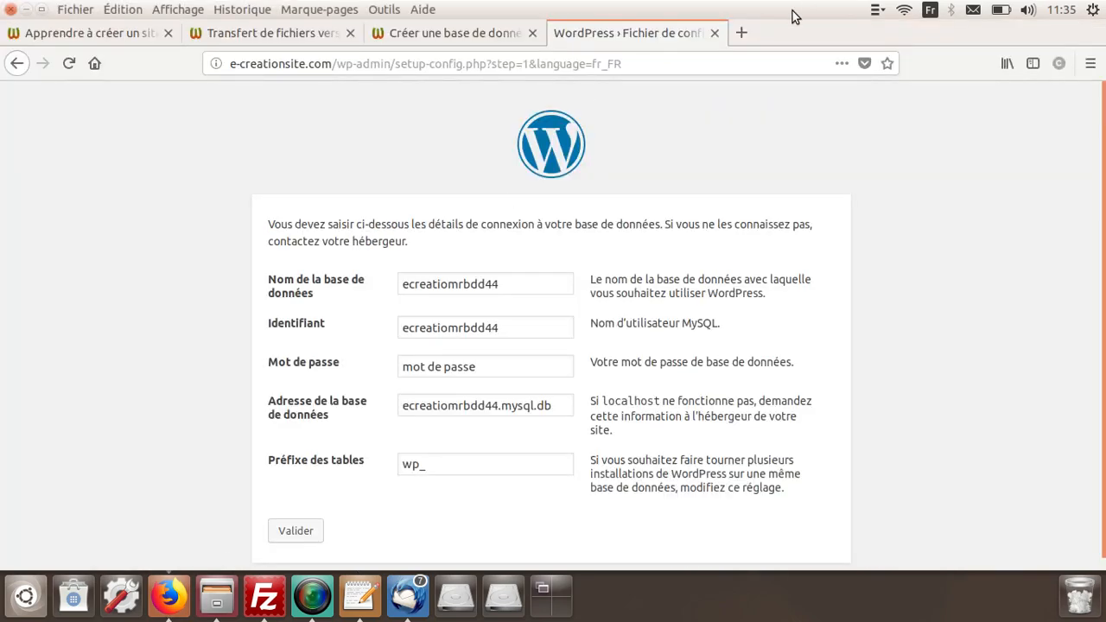
Open generateurdemotdepasse.com in a new tab and generate a 12-character password, then regenerate it once
left_click(744, 33)
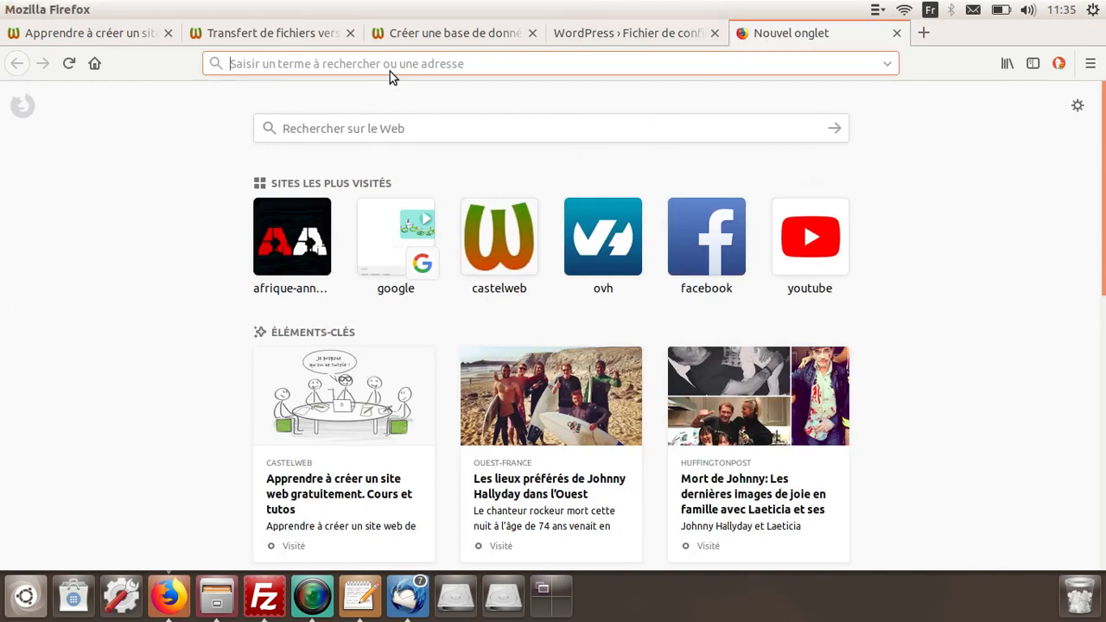
type("gen")
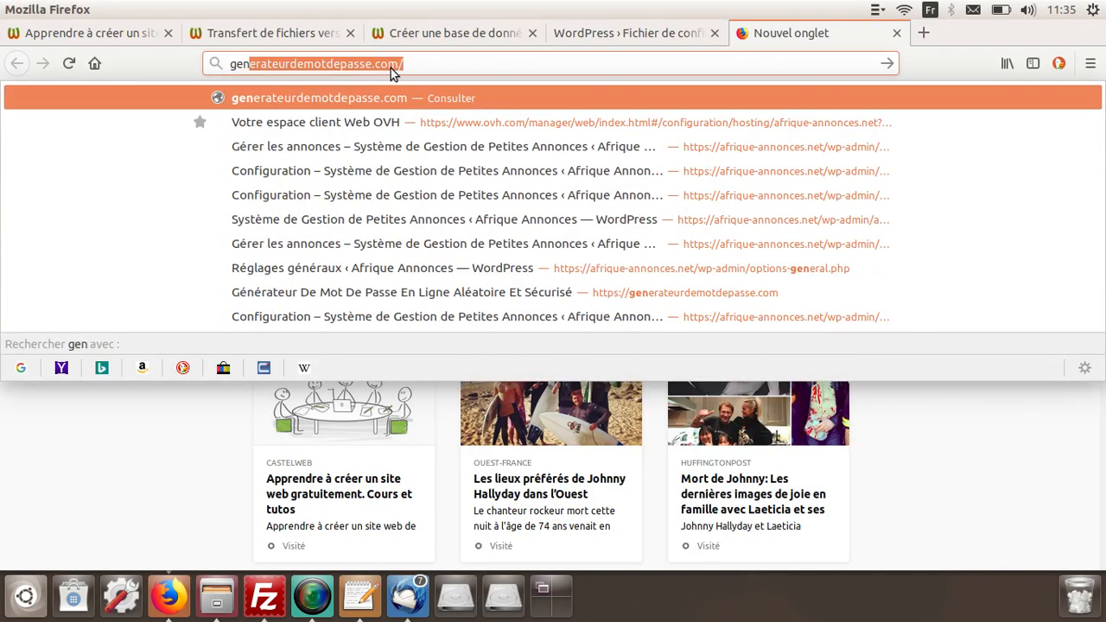
key("Escape")
key("Return")
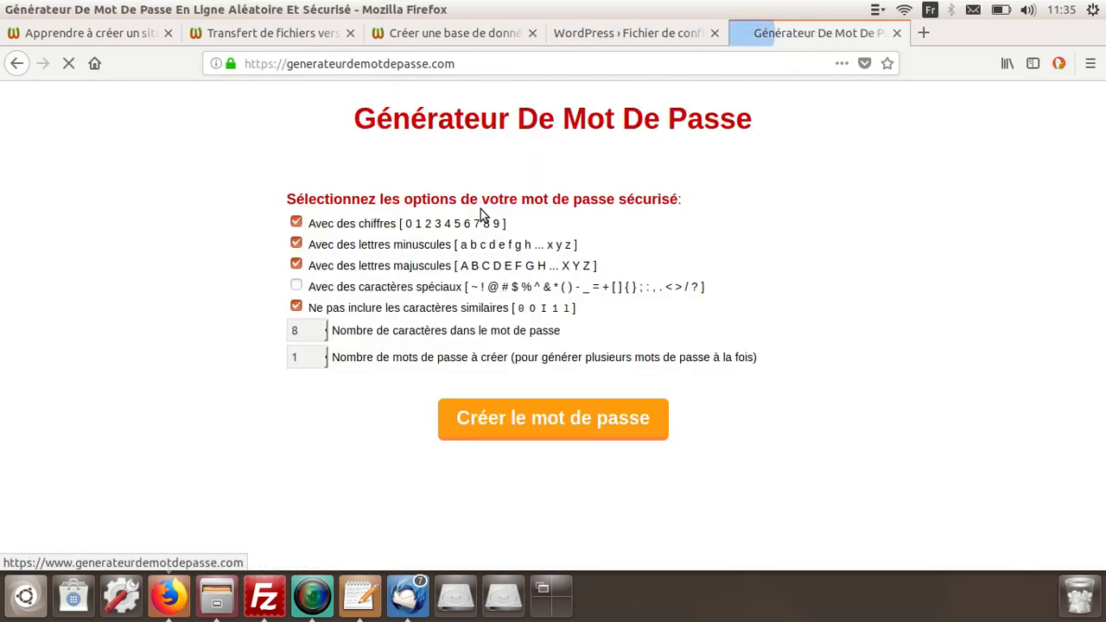
left_click(311, 333)
left_click(308, 254)
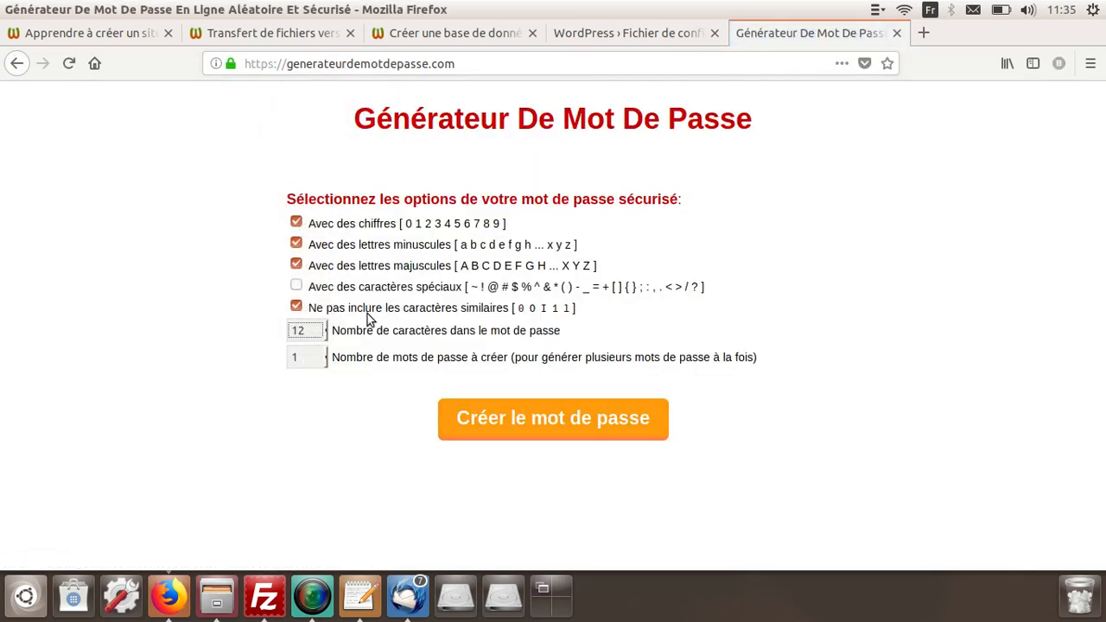
left_click(556, 413)
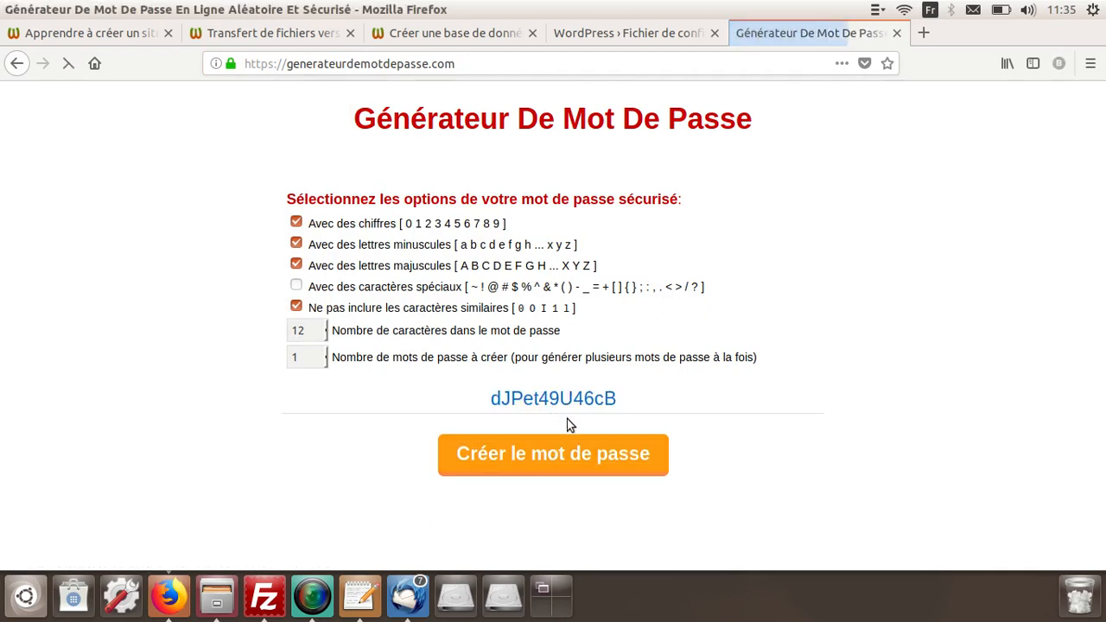
left_click(579, 453)
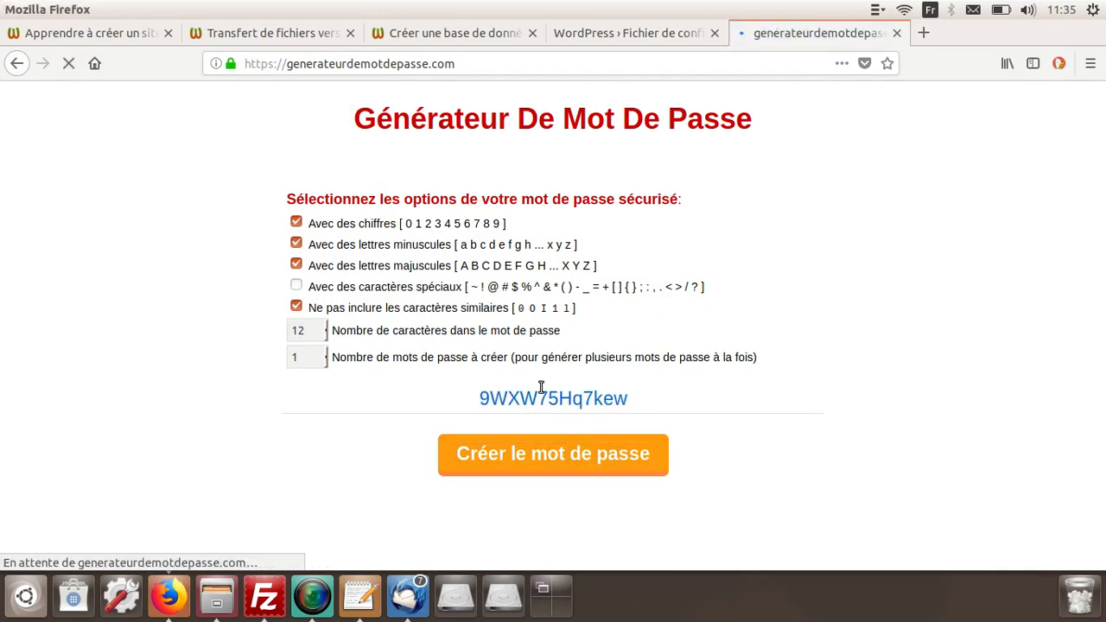
Paste the copied MySQL password into the WordPress database form, then submit it and launch the installation
left_click(595, 32)
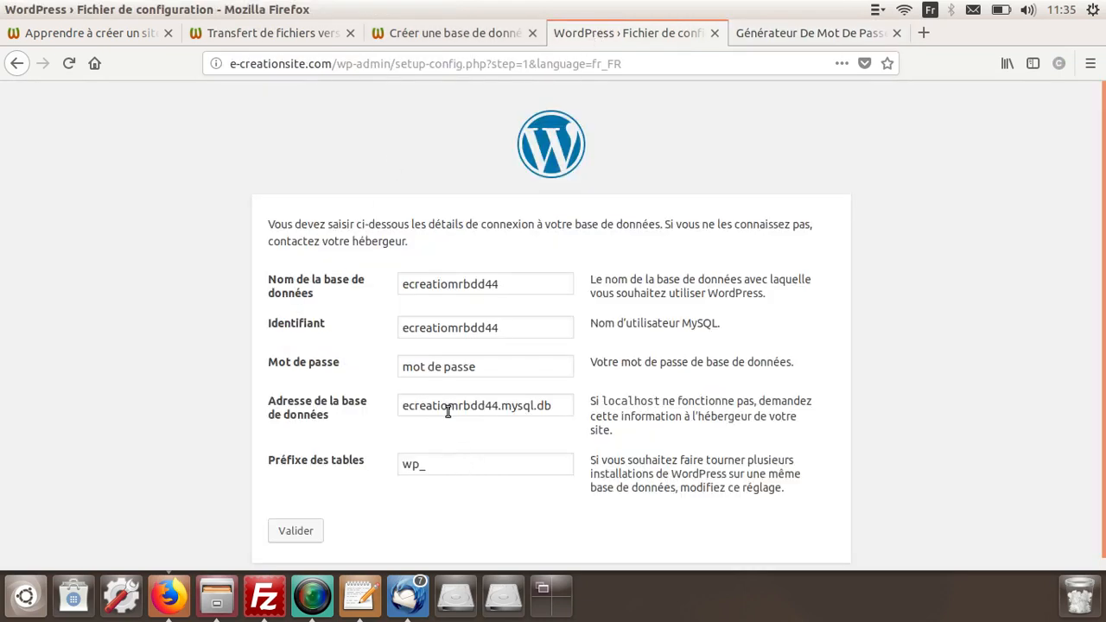
left_click_drag(493, 366, 330, 350)
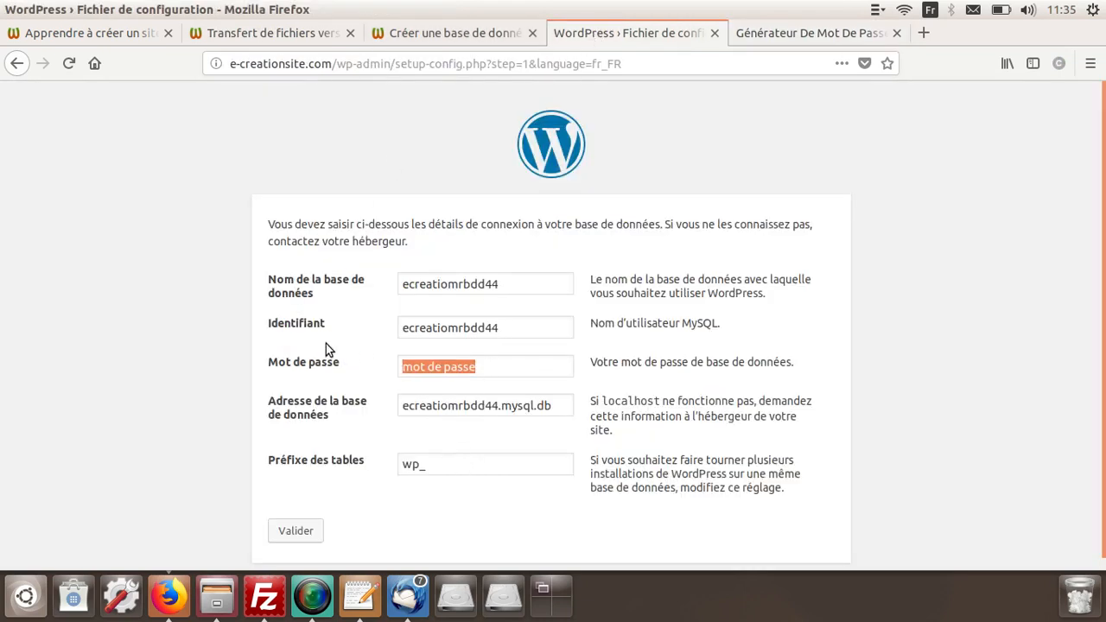
key("ctrl+v")
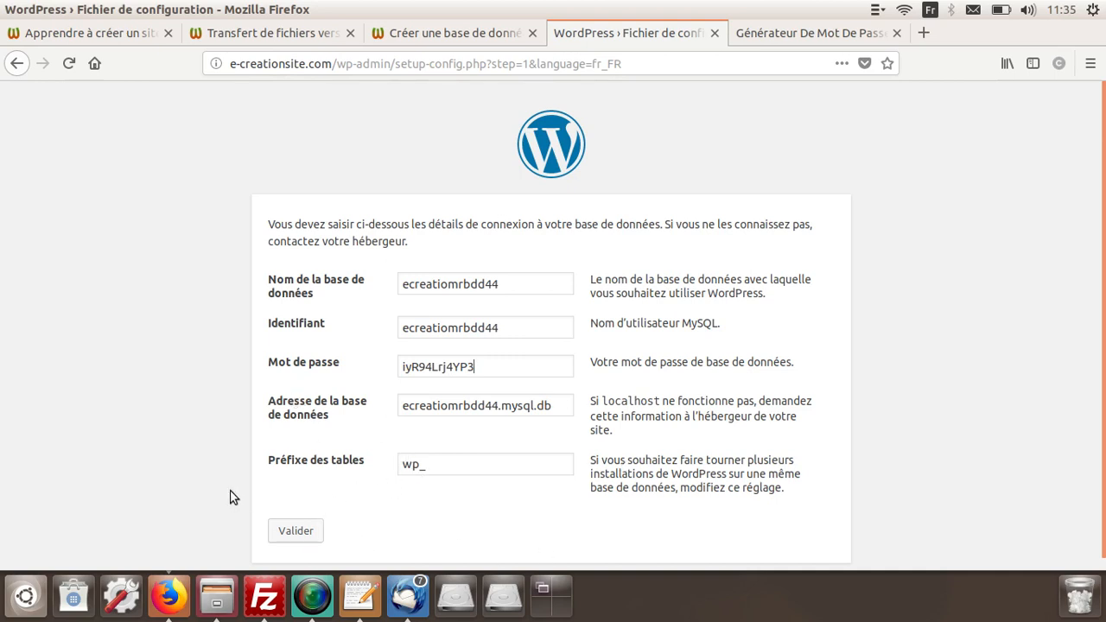
left_click(288, 538)
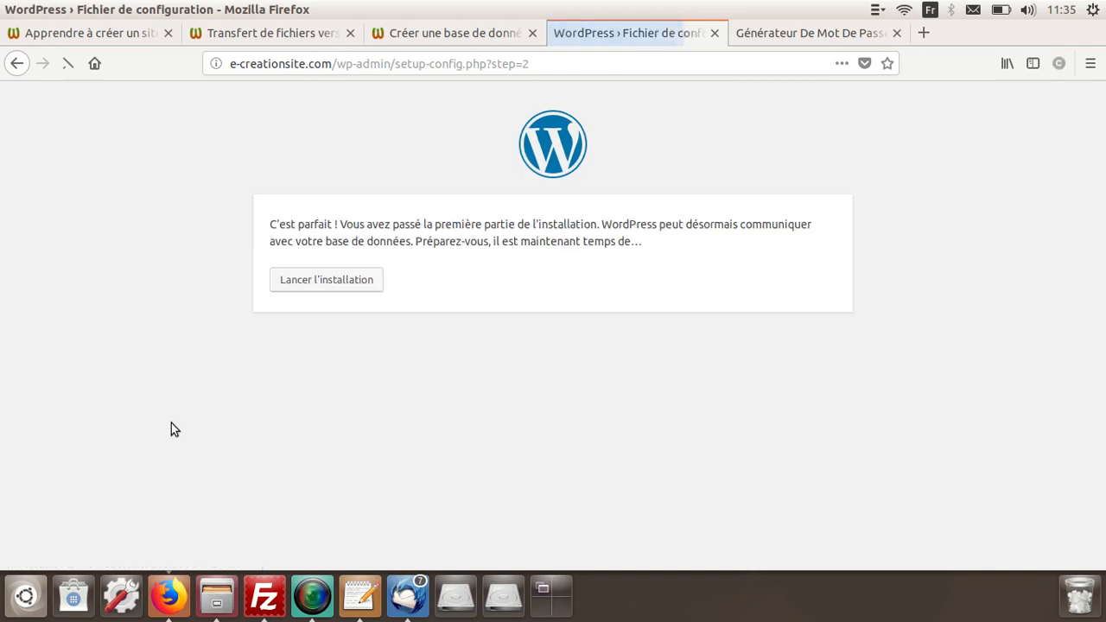
left_click(316, 288)
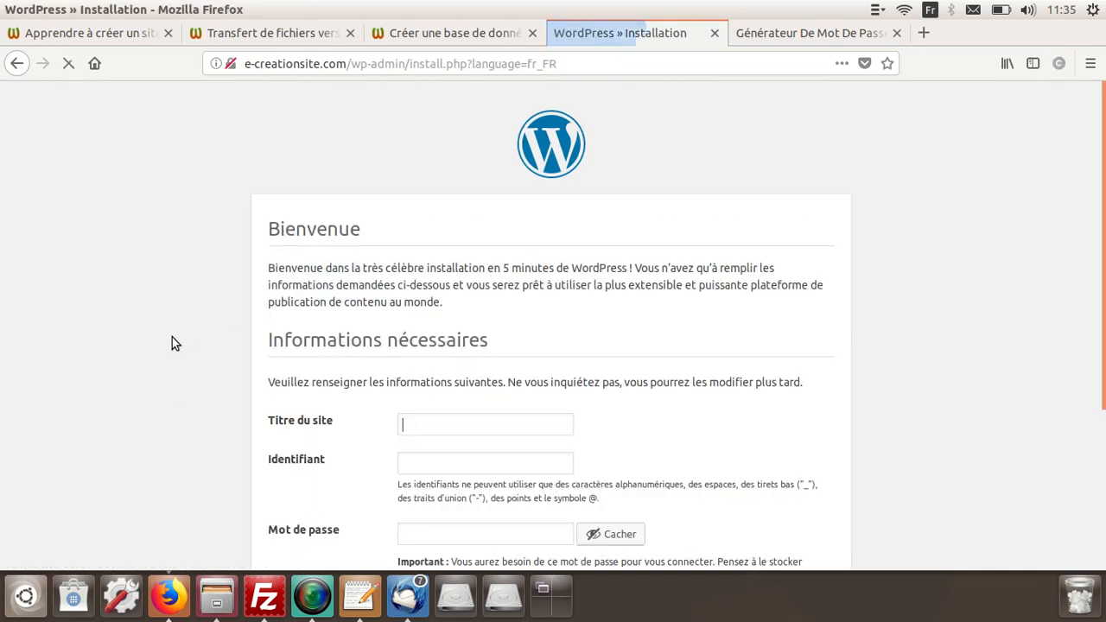
Set the site title to "Création de site web" in the WordPress installation form
scroll(172, 337, "down", 2)
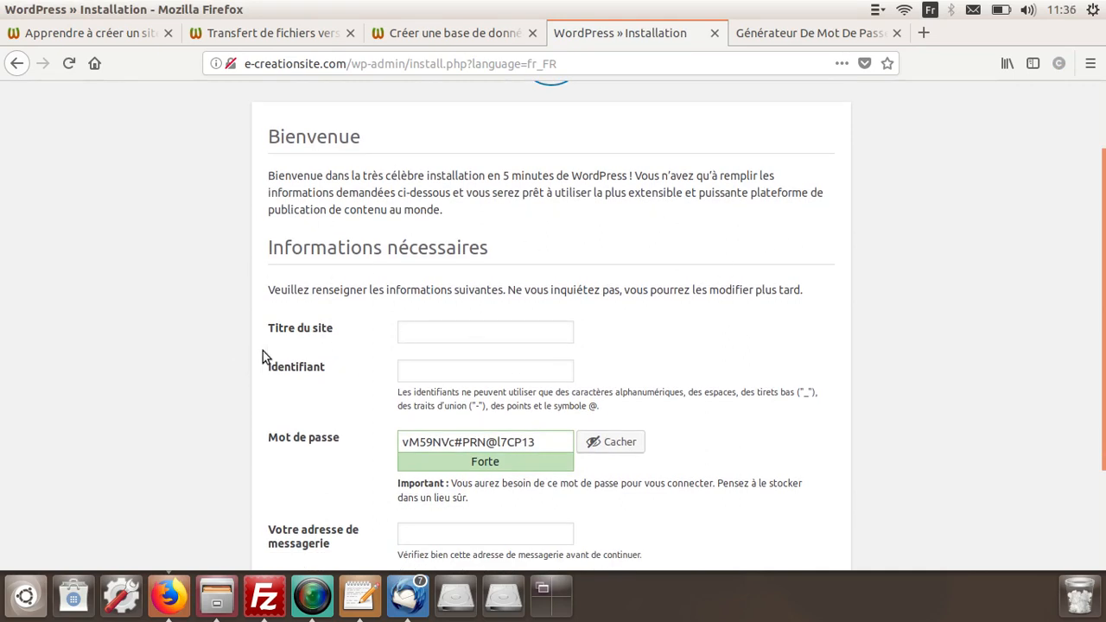
scroll(264, 354, "up", 2)
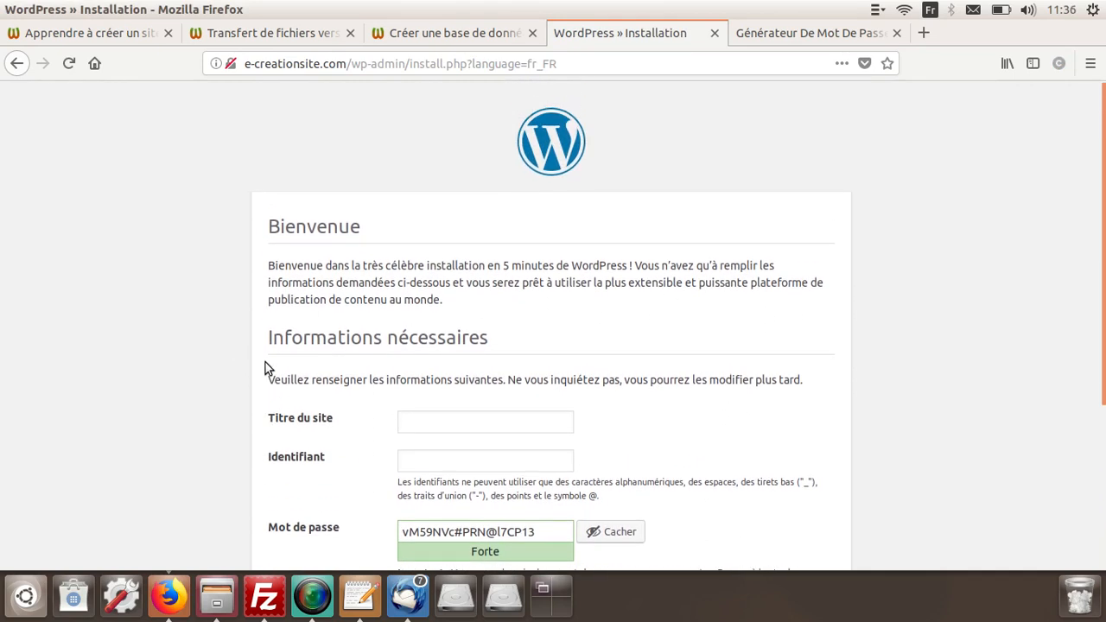
scroll(261, 350, "down", 2)
scroll(302, 337, "down", 1)
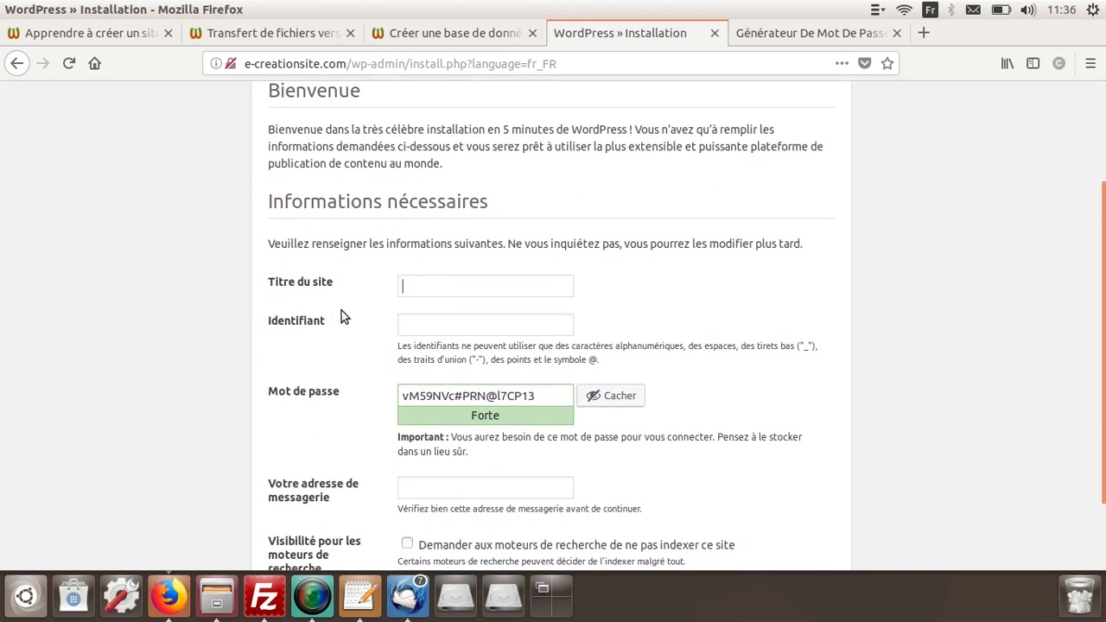
left_click(430, 287)
left_click(713, 310)
left_click(569, 287)
type("Création ")
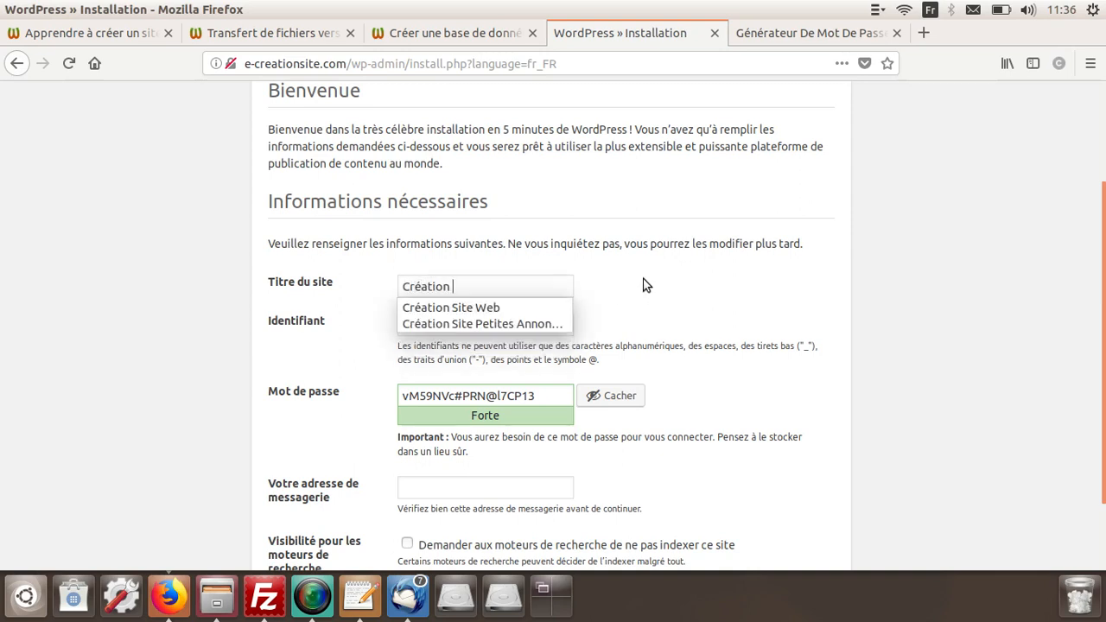
type("de site wor")
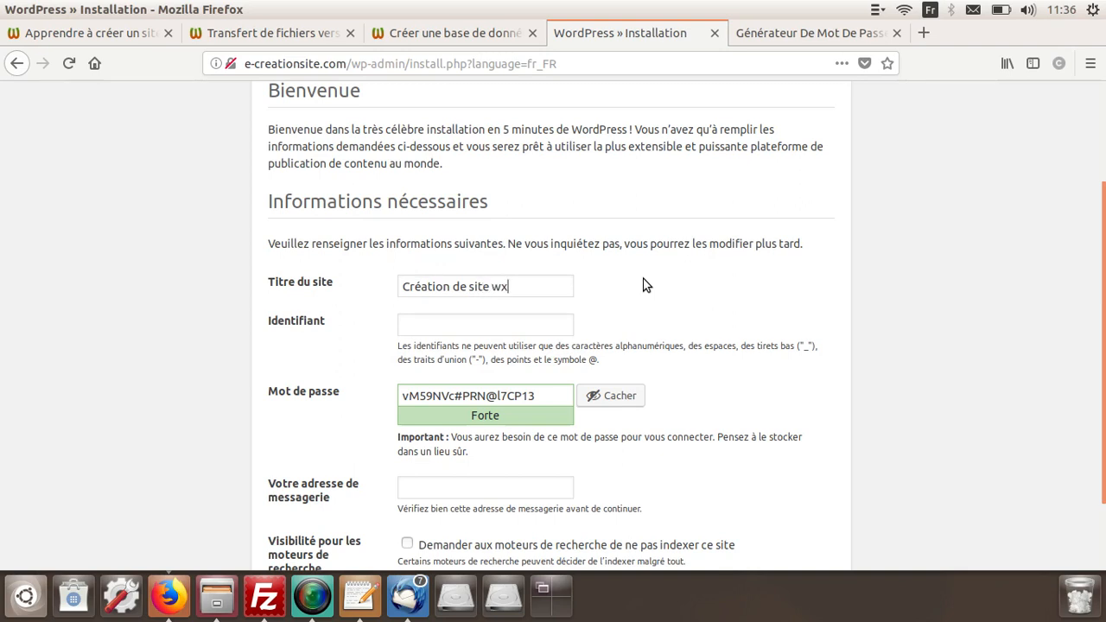
key("BackSpace")
key("BackSpace")
type("eb")
Enter the administrator's user name as the Identifiant and copy the suggested administrator password
left_click(491, 326)
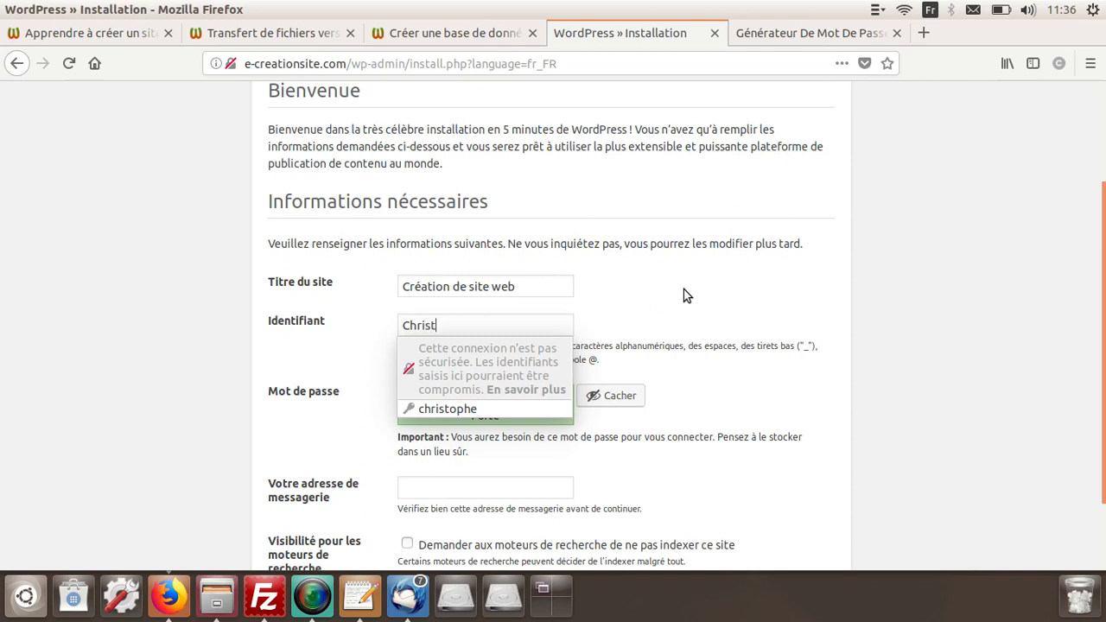
type("Christophe")
key("Tab")
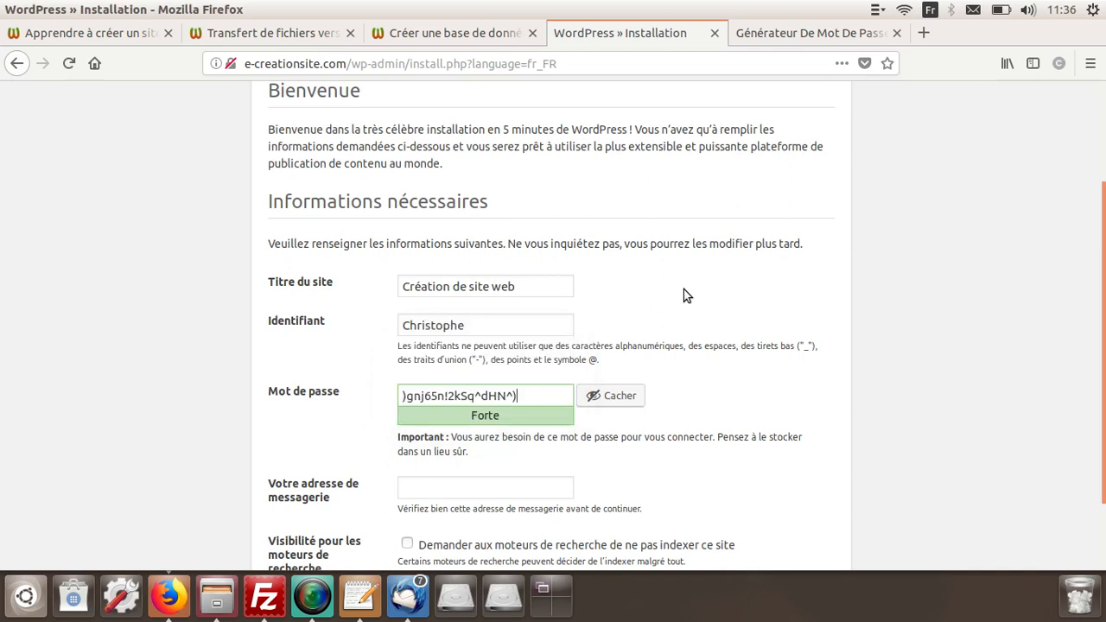
triple_click(508, 396)
key("ctrl+c")
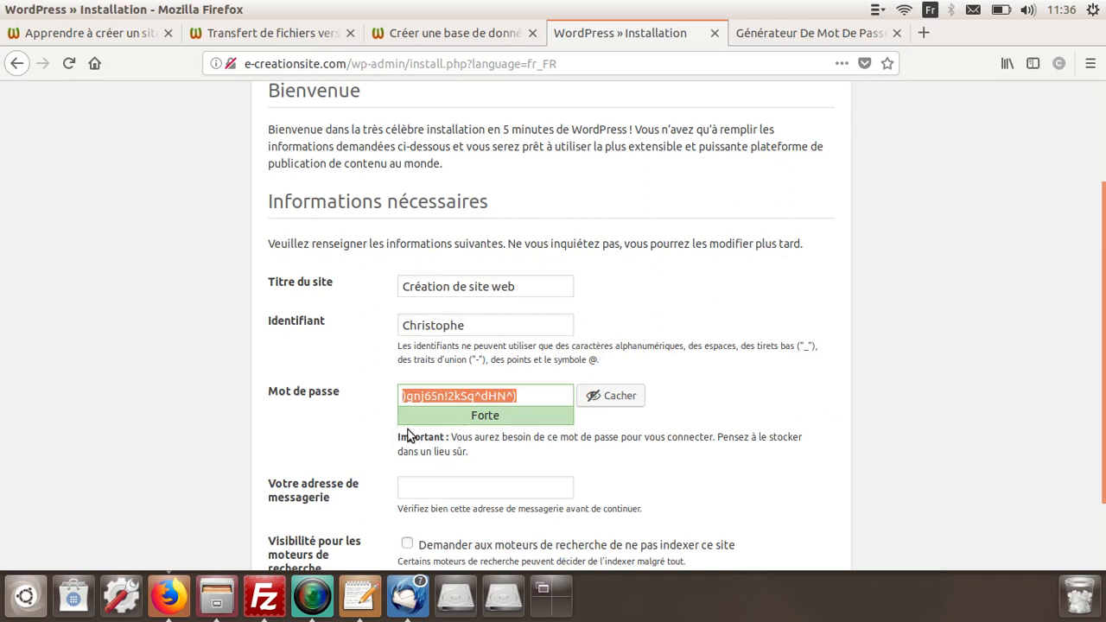
Fill in the administrator's e-mail address using the saved suggestion
left_click(478, 487)
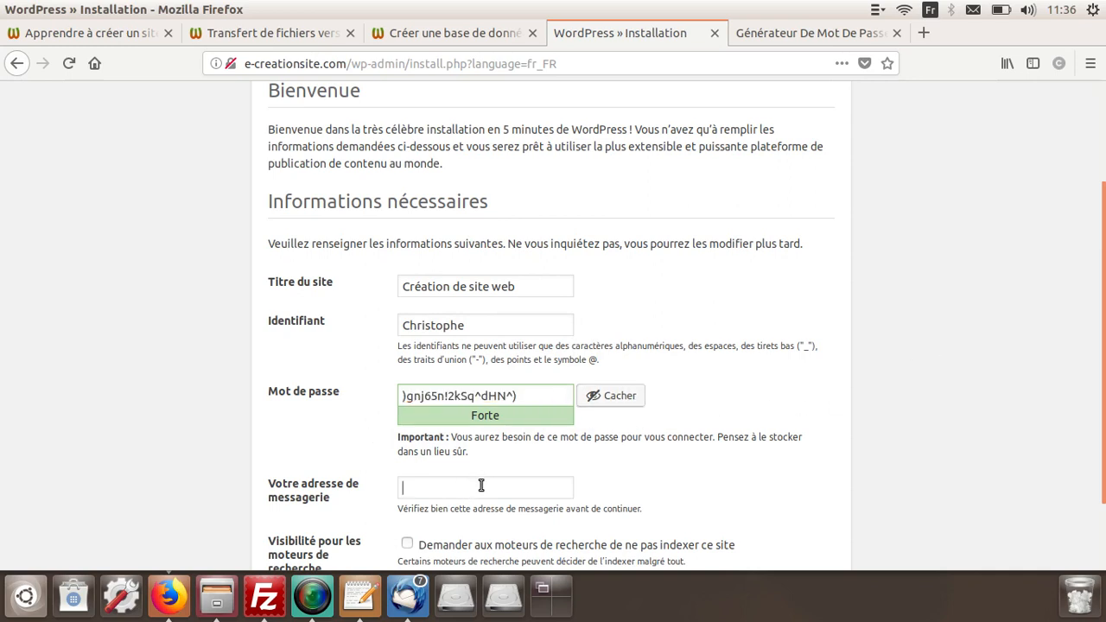
type("f")
left_click(474, 508)
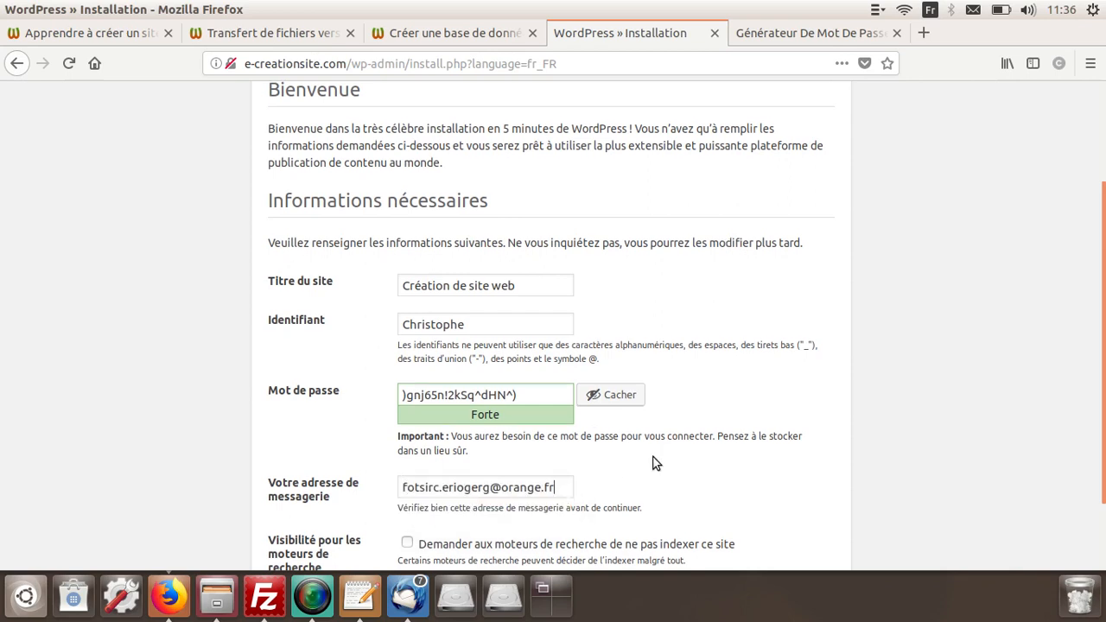
Install WordPress with the entered site information and decline saving the login in Firefox
scroll(604, 432, "down", 2)
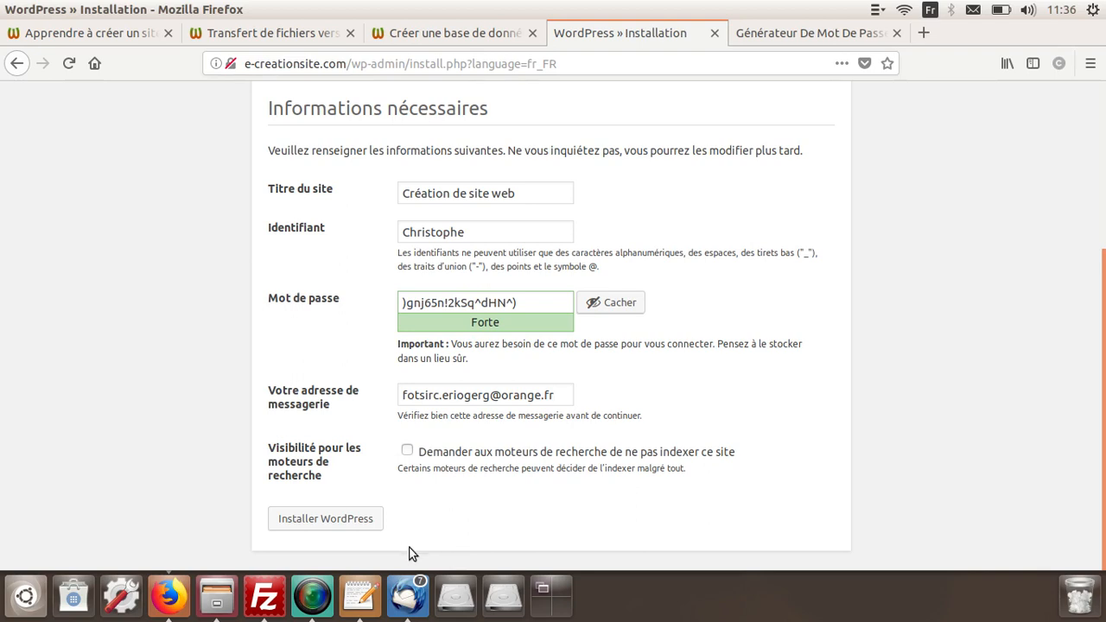
left_click(325, 522)
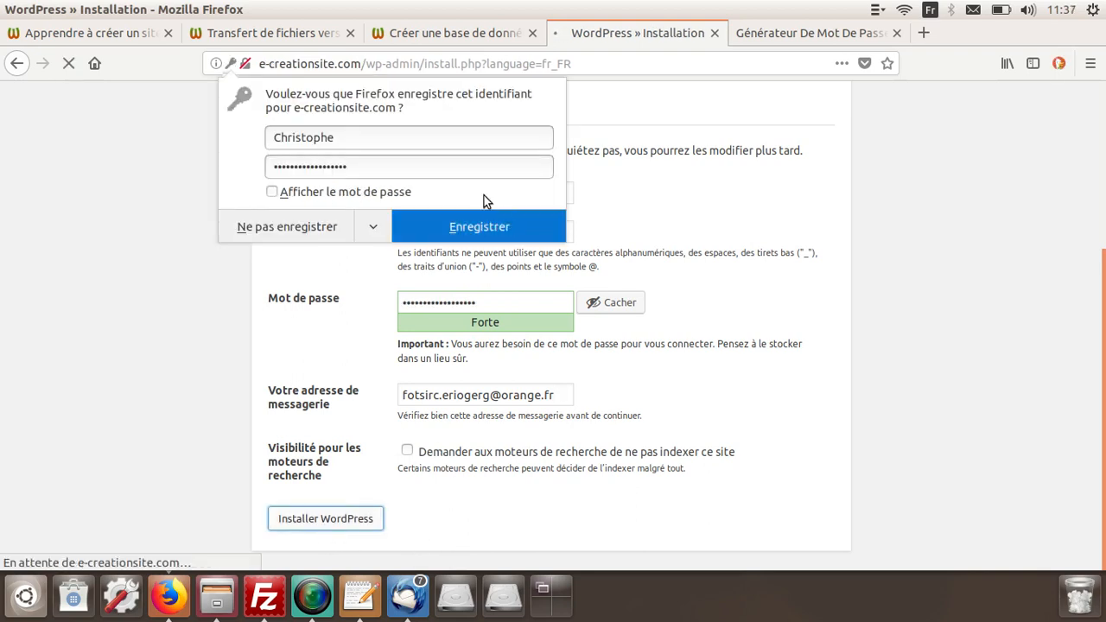
left_click(293, 235)
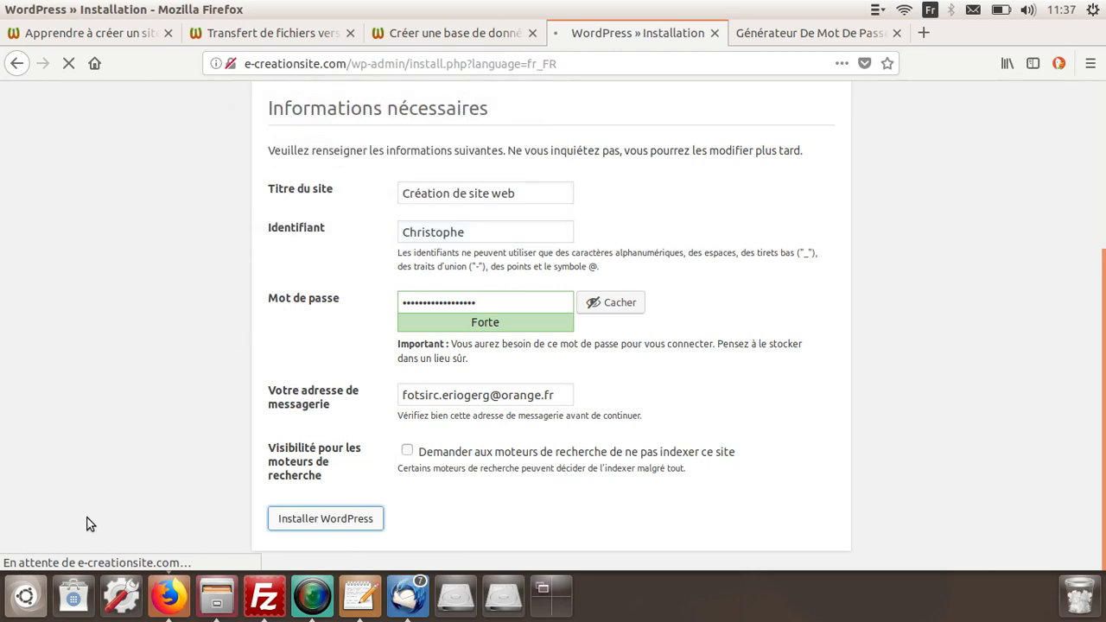
Switch to the gedit note and paste the WordPress administrator password below the MySQL password, separated by a blank line
left_click(377, 597)
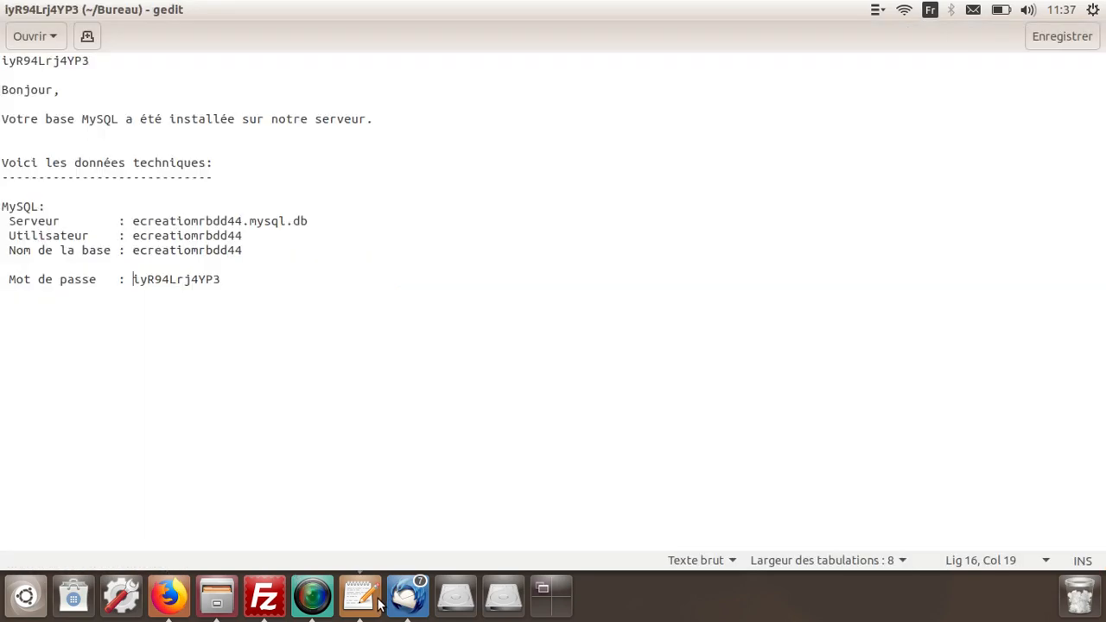
left_click(250, 285)
key("Return")
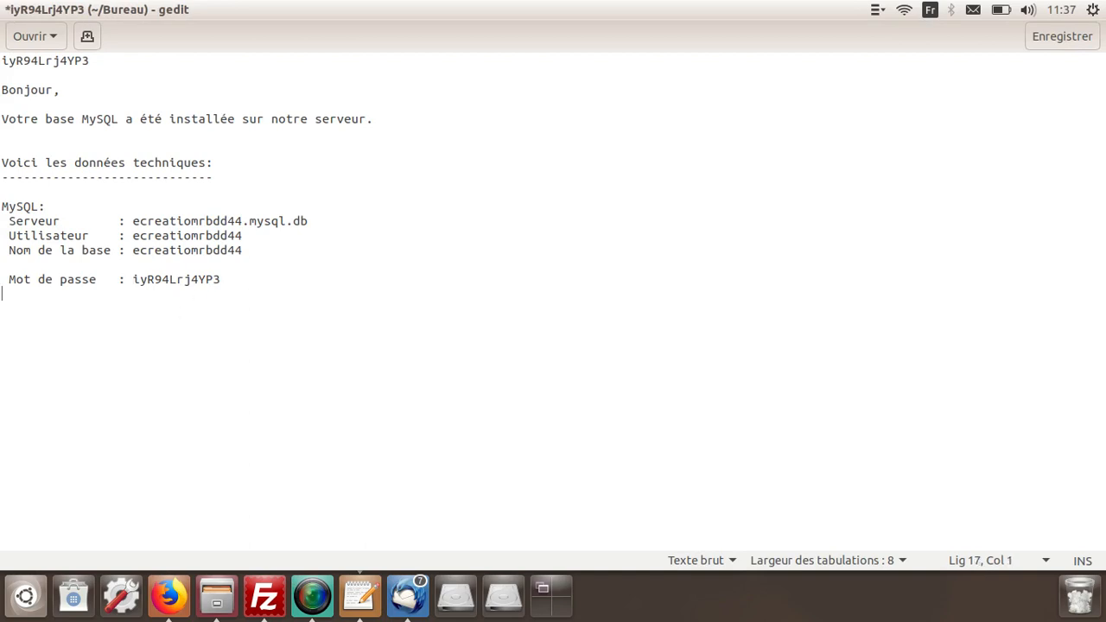
key("Return")
key("ctrl+v")
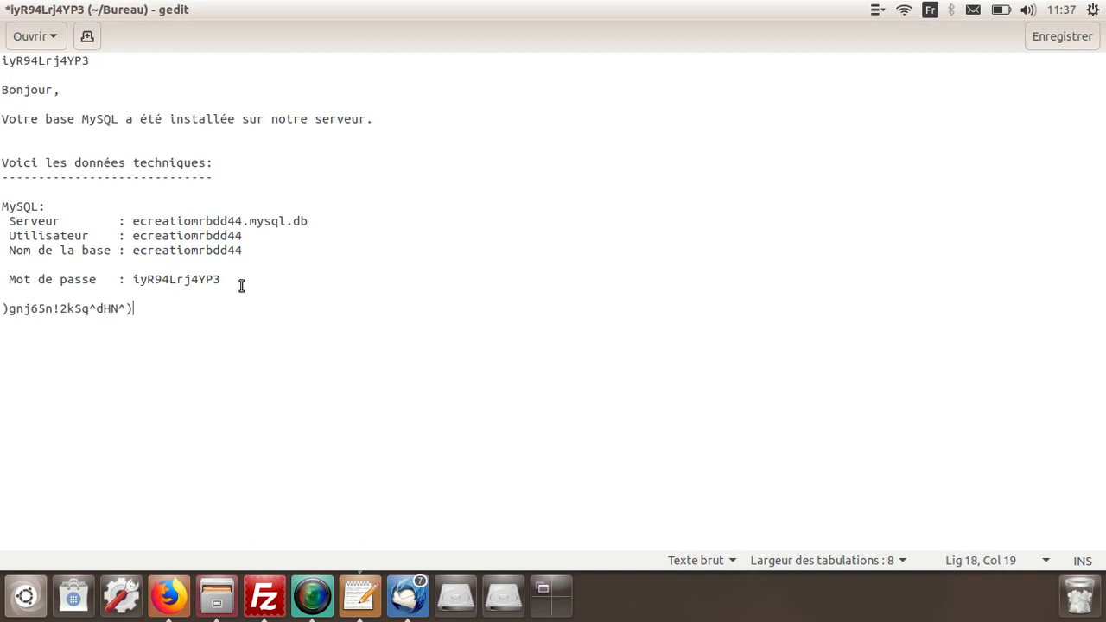
Return to Firefox, close the password generator tab and open the WordPress login page
left_click(170, 610)
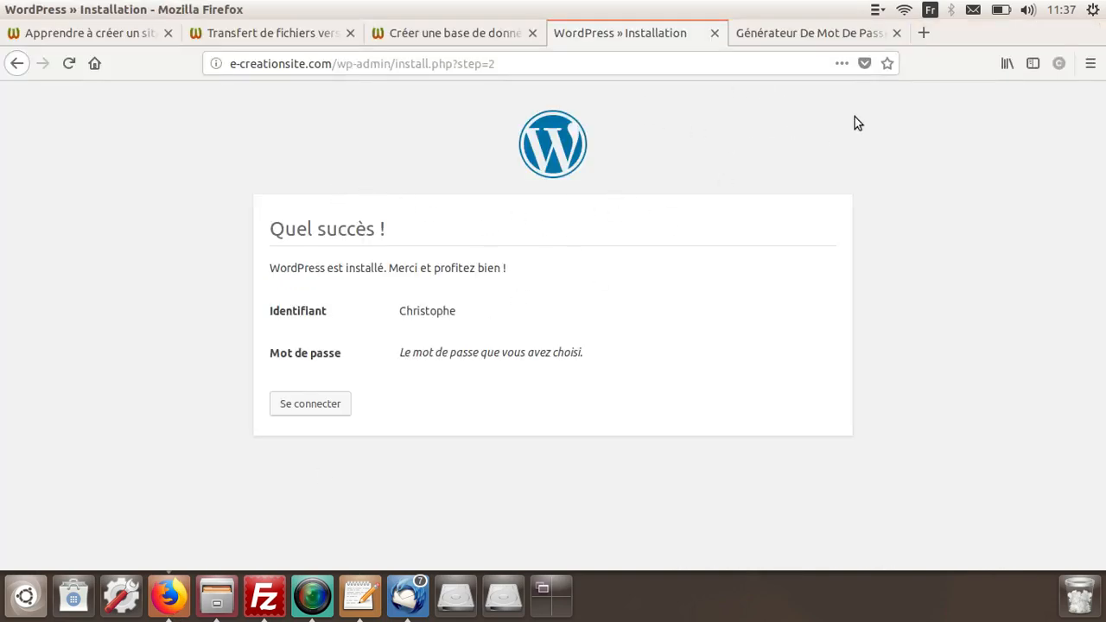
left_click(306, 411)
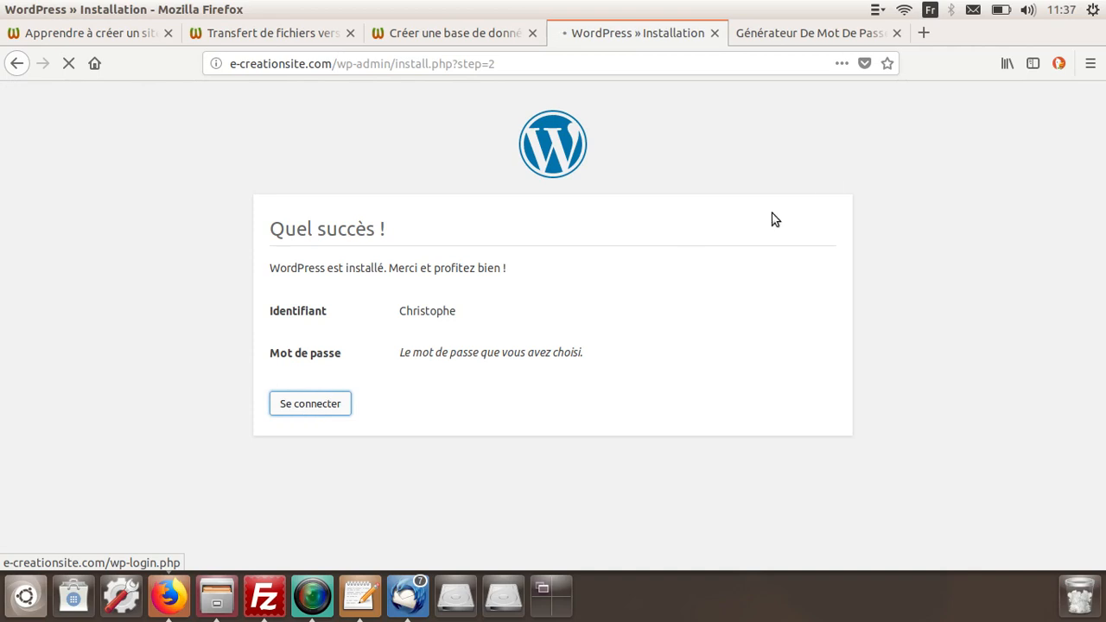
left_click(896, 32)
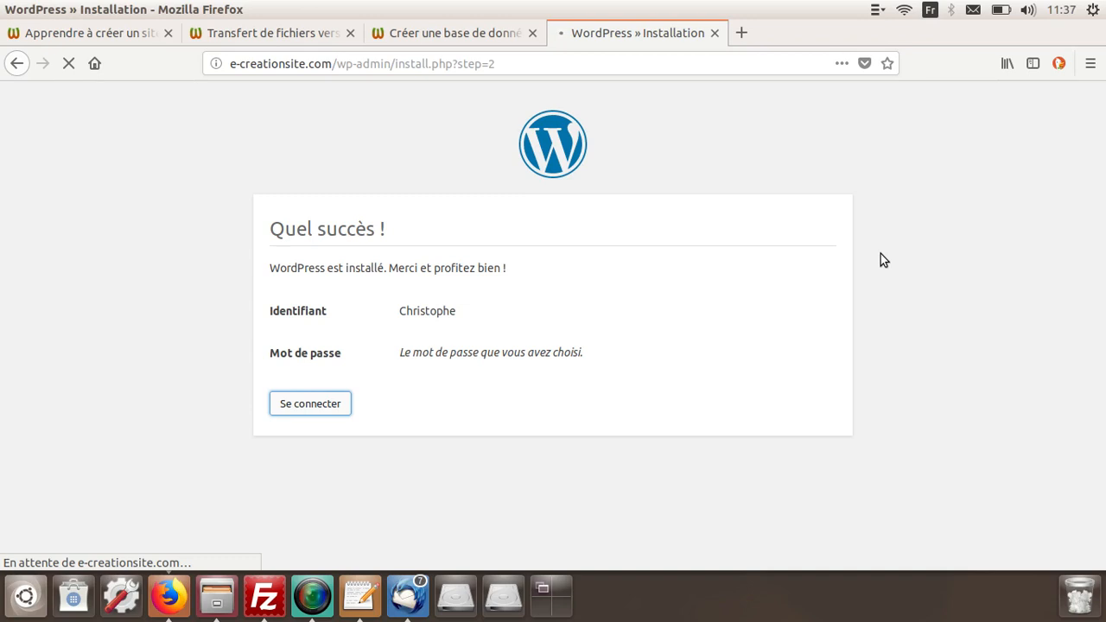
left_click(320, 408)
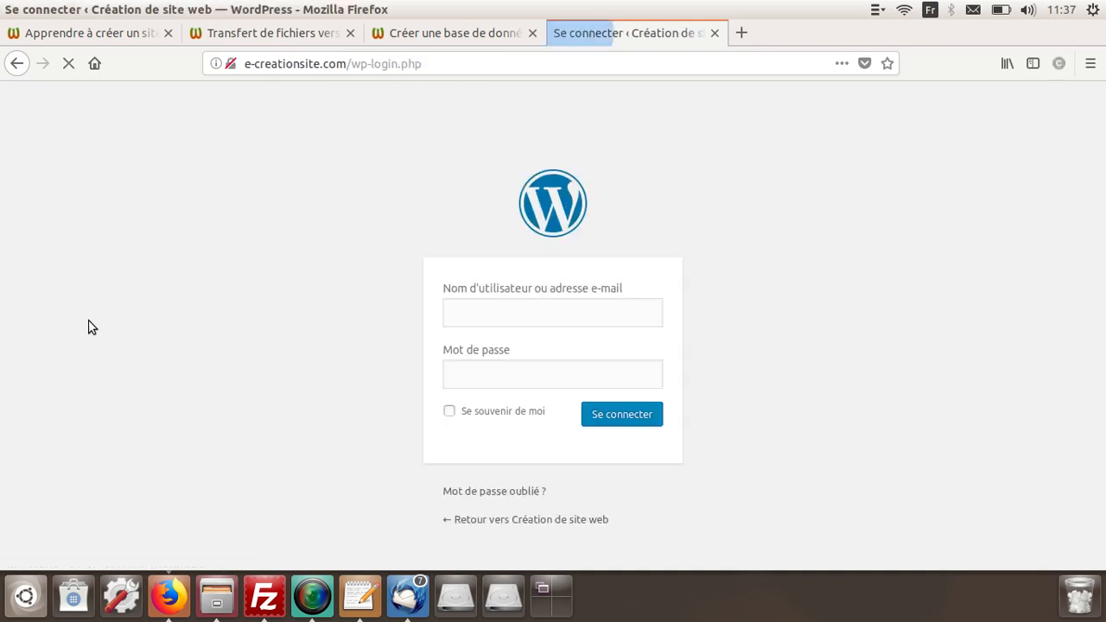
triple_click(142, 294)
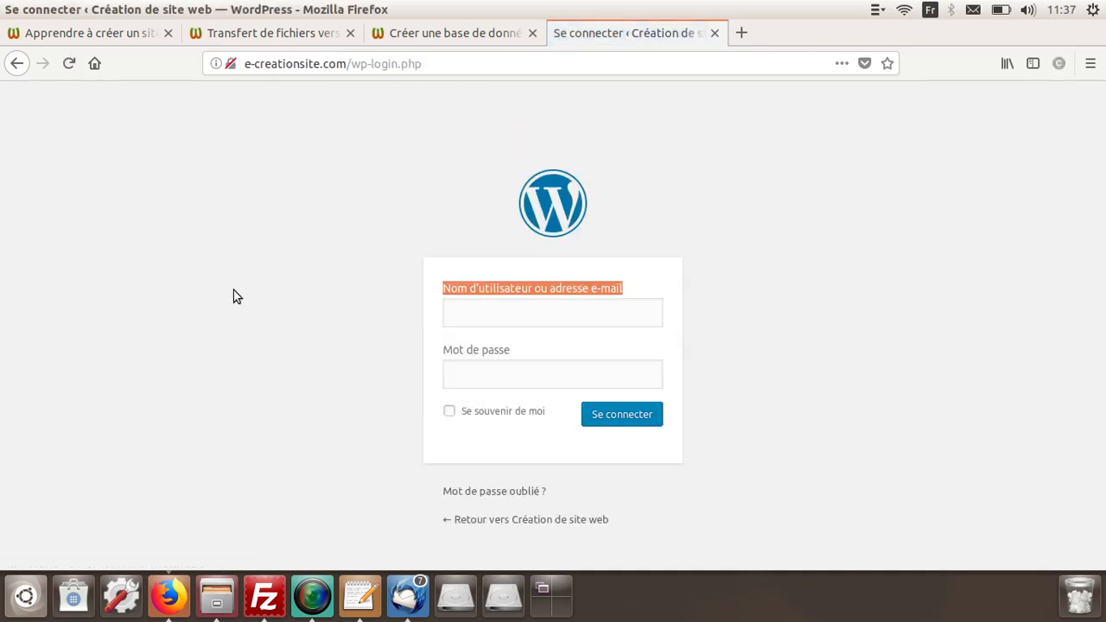
Log in to the WordPress administration with the saved username and the pasted administrator password
left_click(517, 316)
left_click(508, 400)
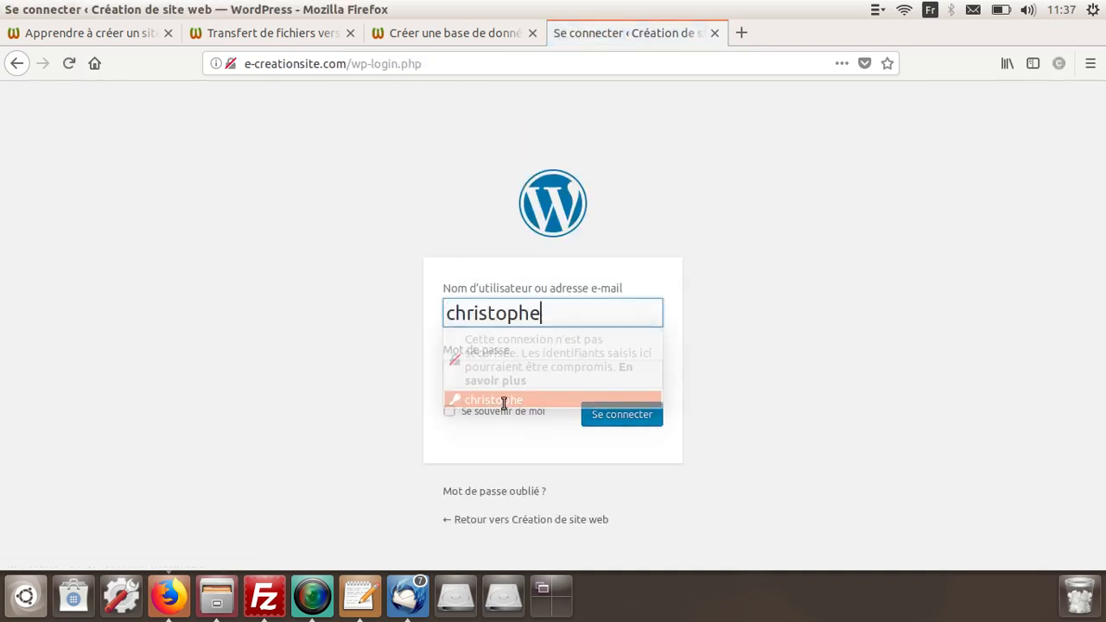
left_click(518, 373)
double_click(516, 373)
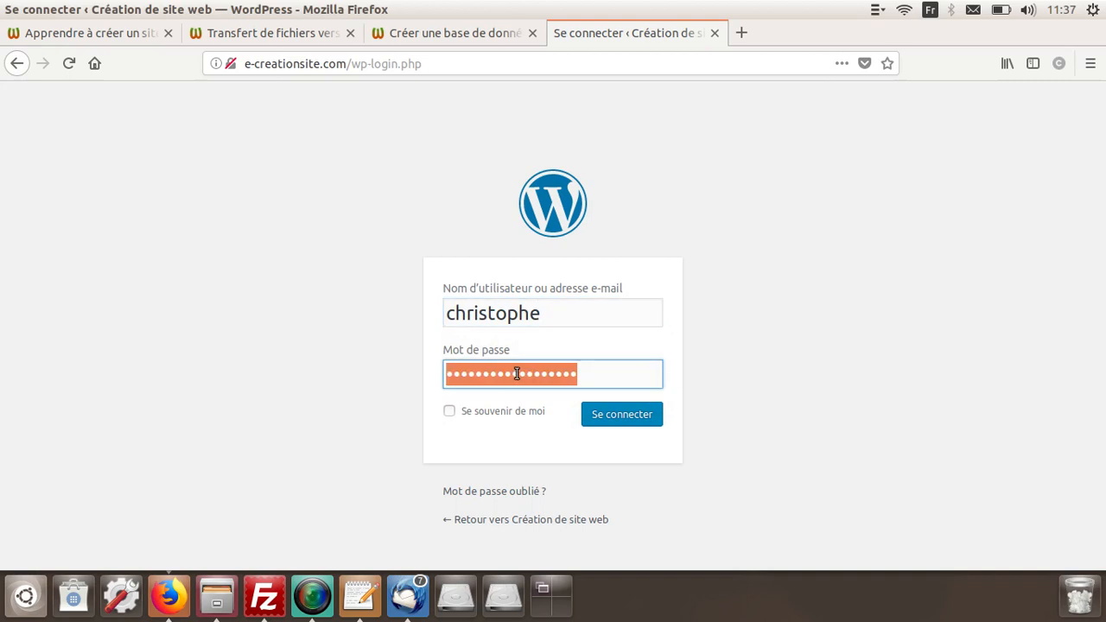
key("ctrl+v")
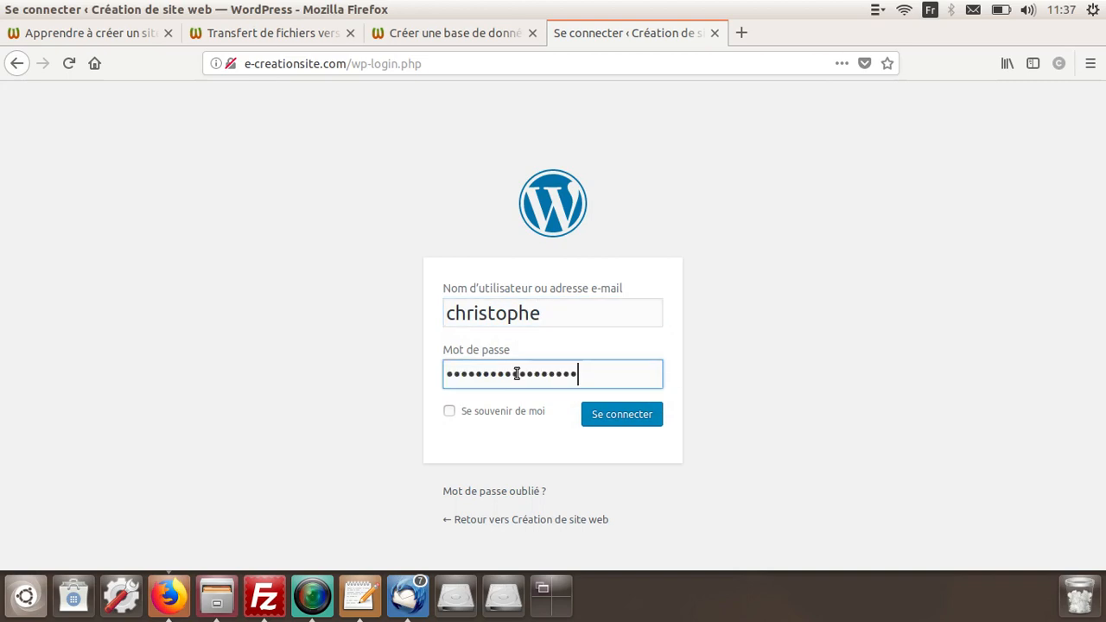
left_click(607, 418)
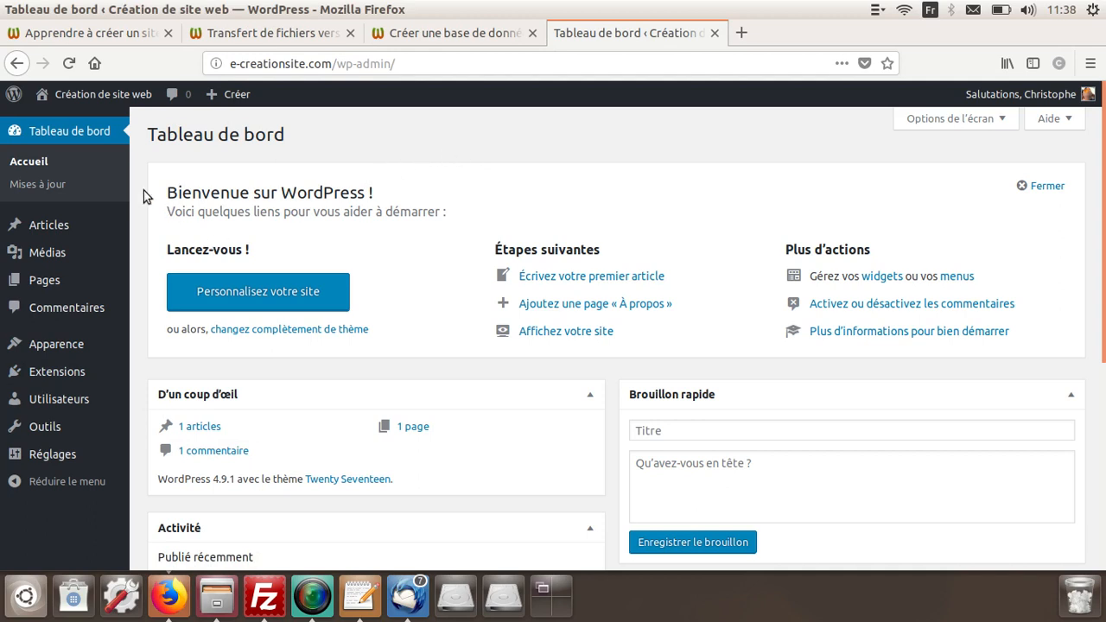
Open the public "Création de site web" site in a new tab and examine its header, first article and sidebar
mouse_move(83, 101)
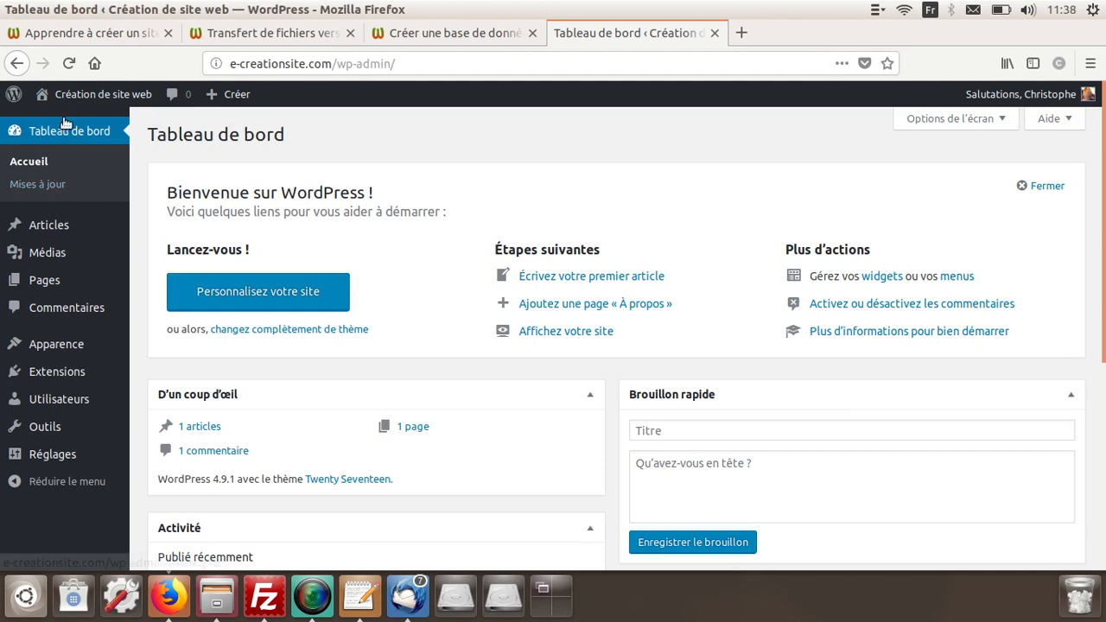
middle_click(65, 126)
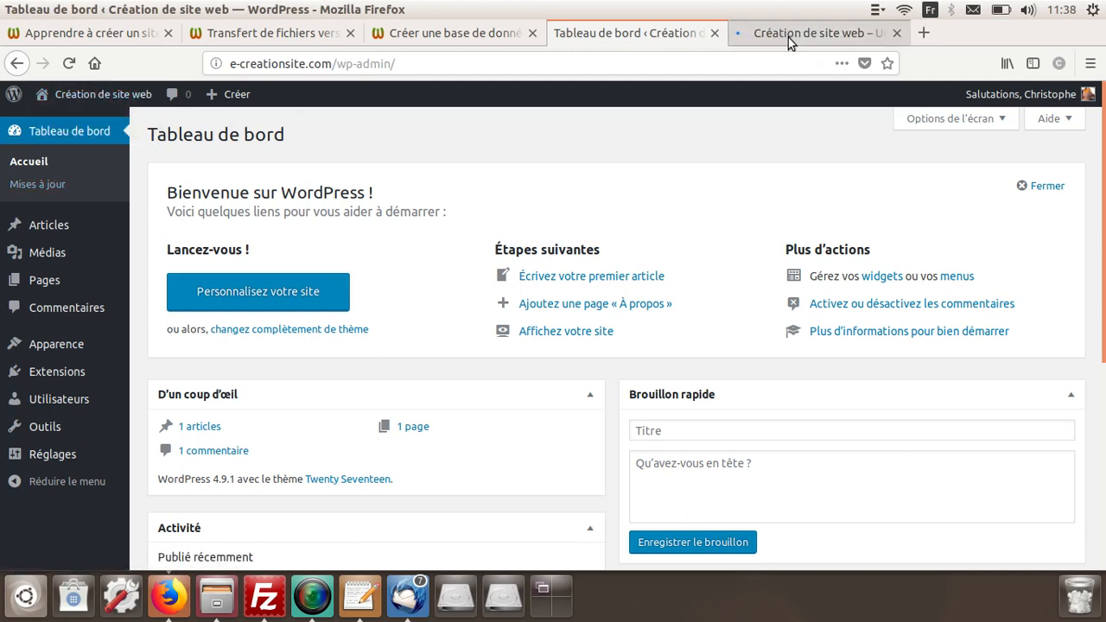
left_click(788, 37)
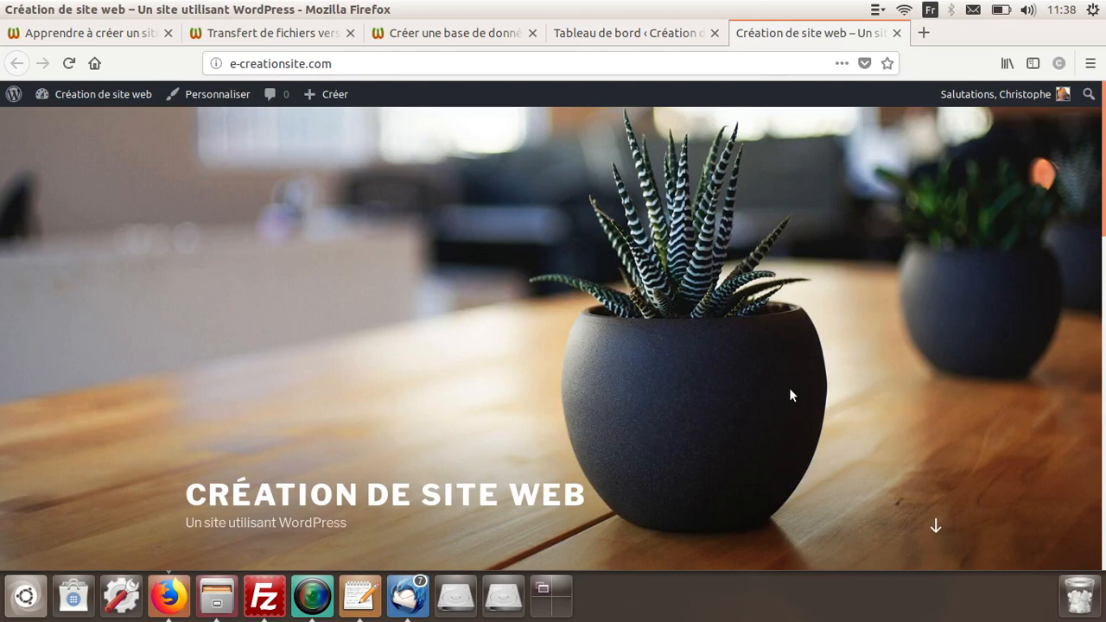
scroll(923, 346, "down", 4)
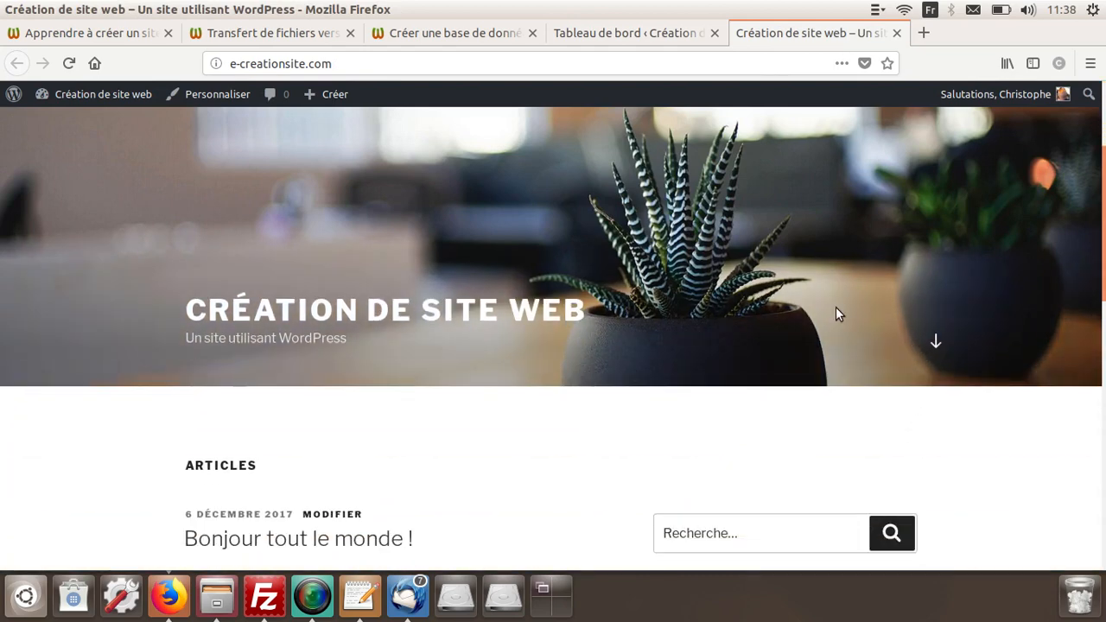
scroll(835, 306, "up", 4)
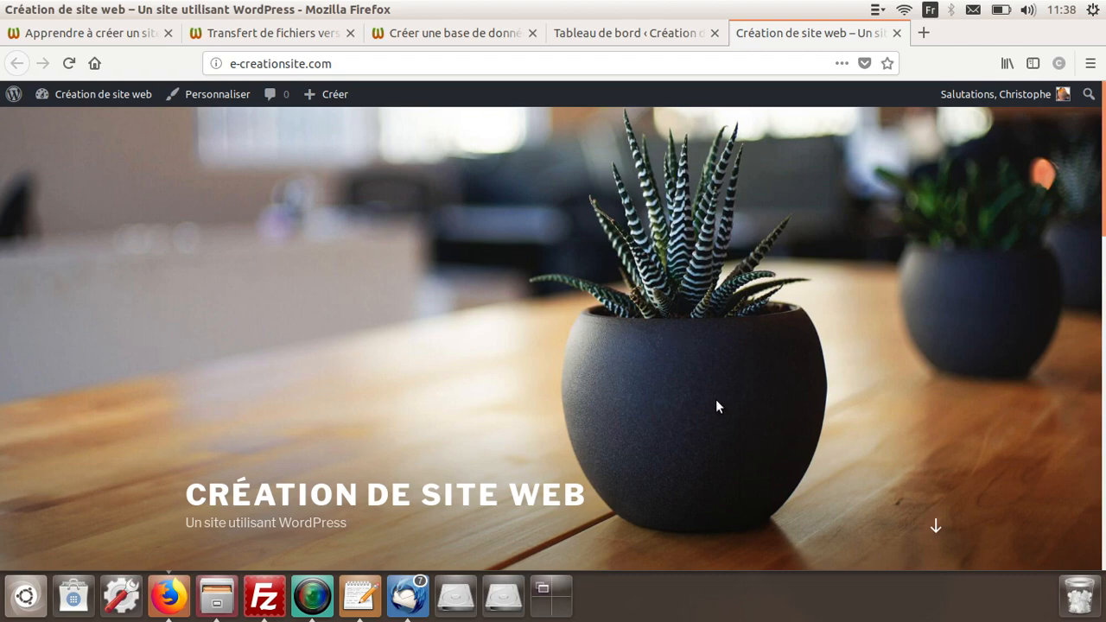
scroll(844, 375, "down", 5)
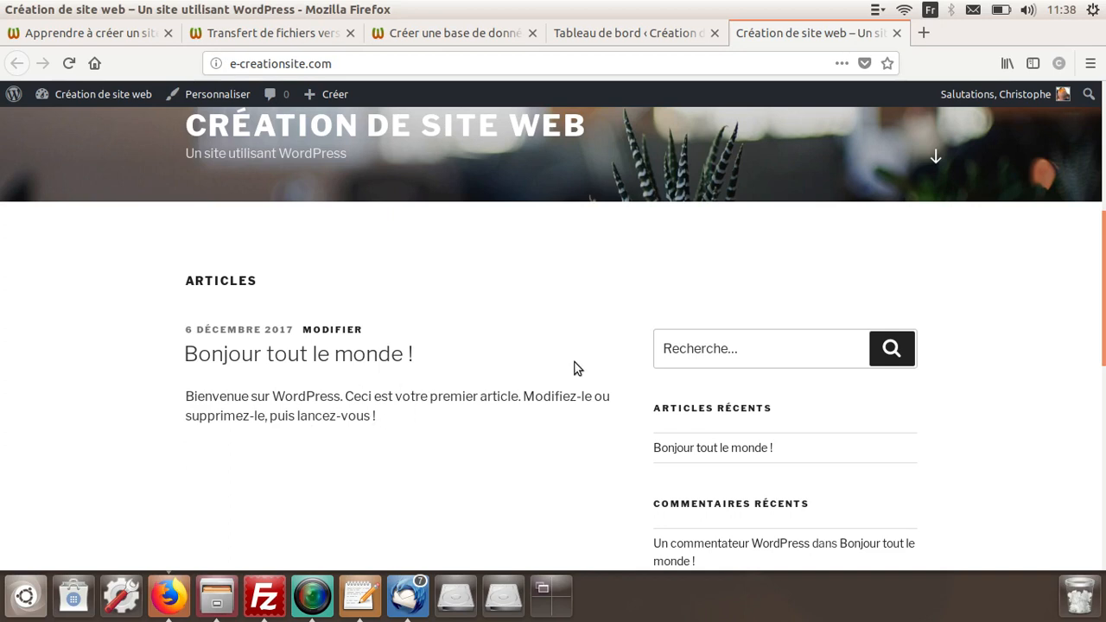
scroll(717, 310, "down", 3)
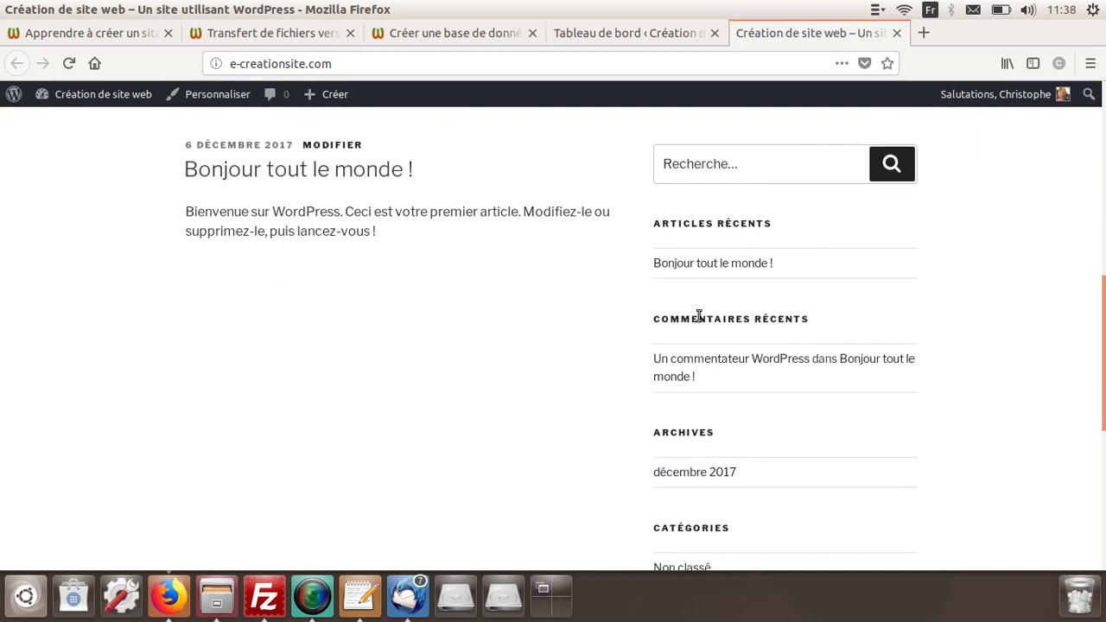
scroll(558, 357, "up", 3)
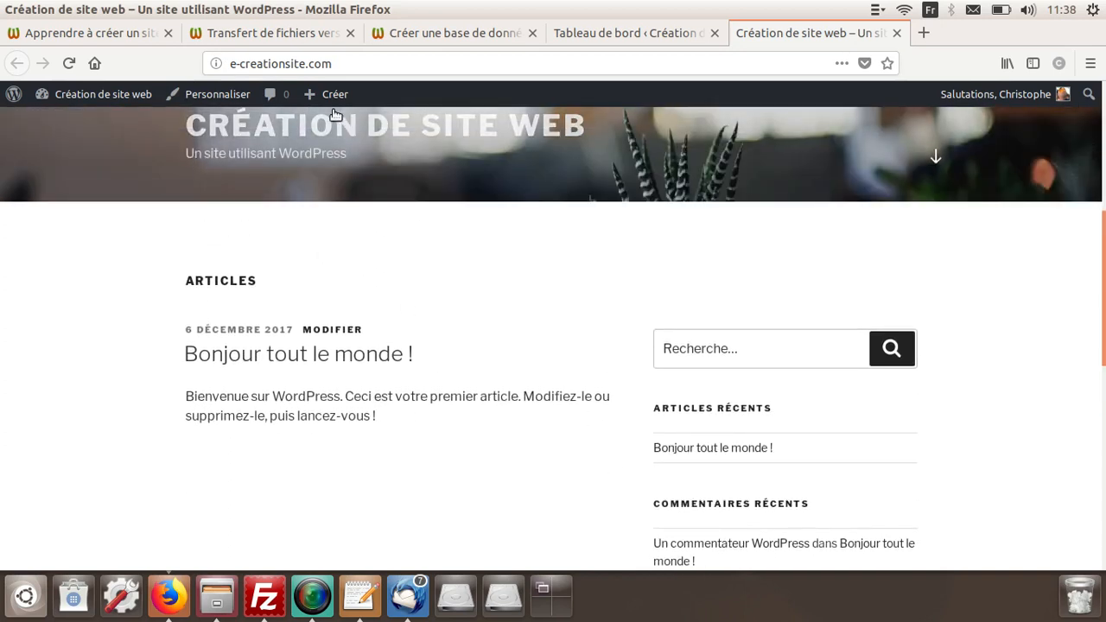
Return to the WordPress dashboard and review its administration menu, welcome links and activity widgets
mouse_move(95, 95)
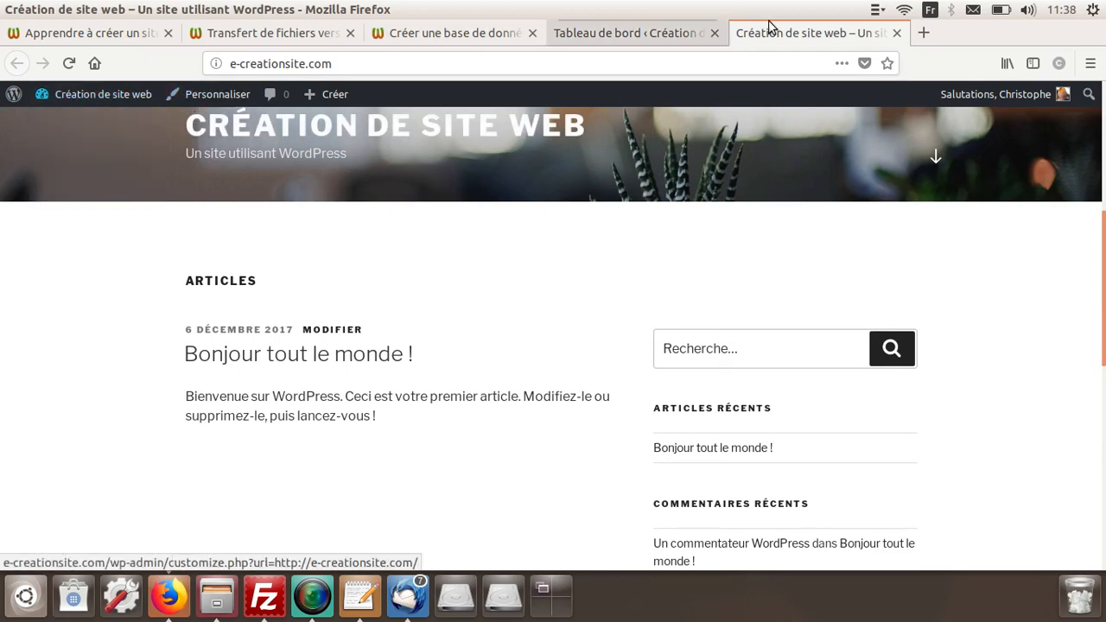
left_click(634, 32)
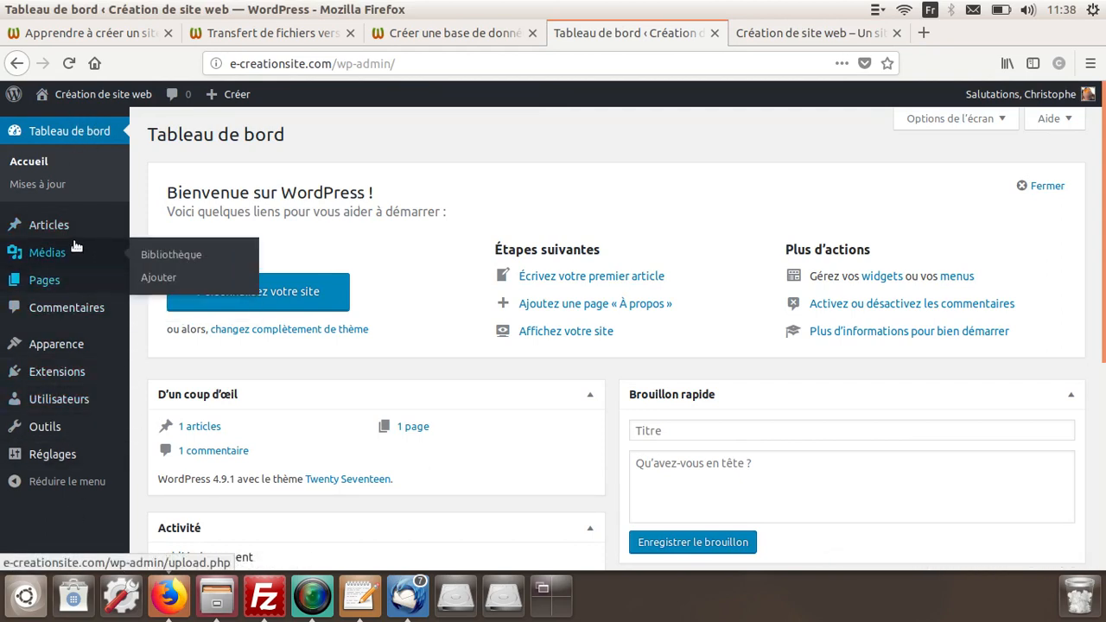
mouse_move(60, 230)
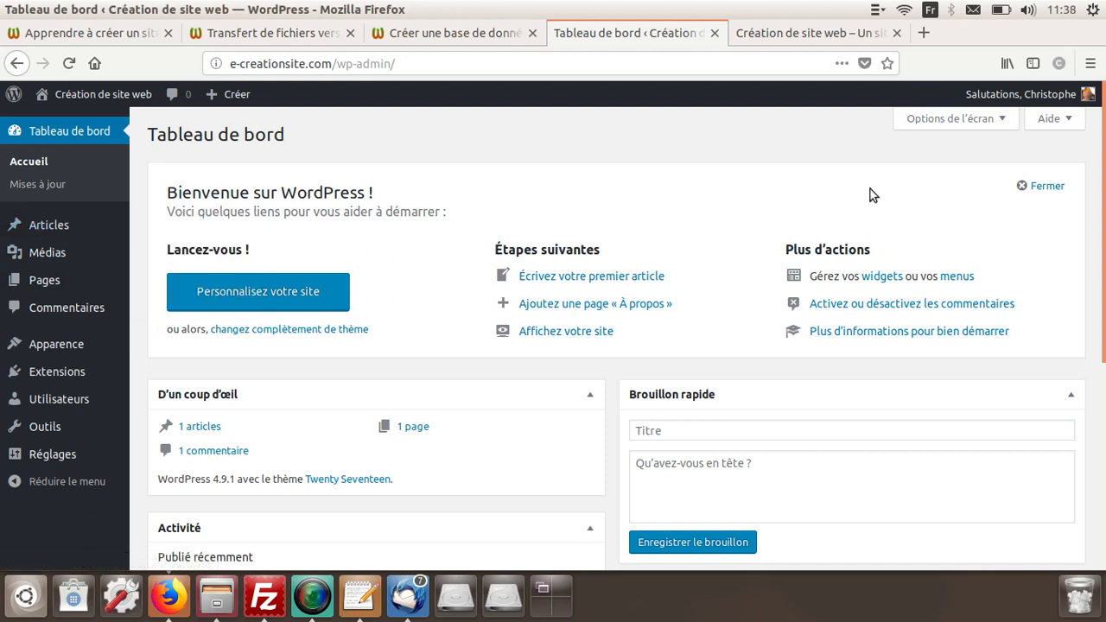
scroll(869, 195, "down", 5)
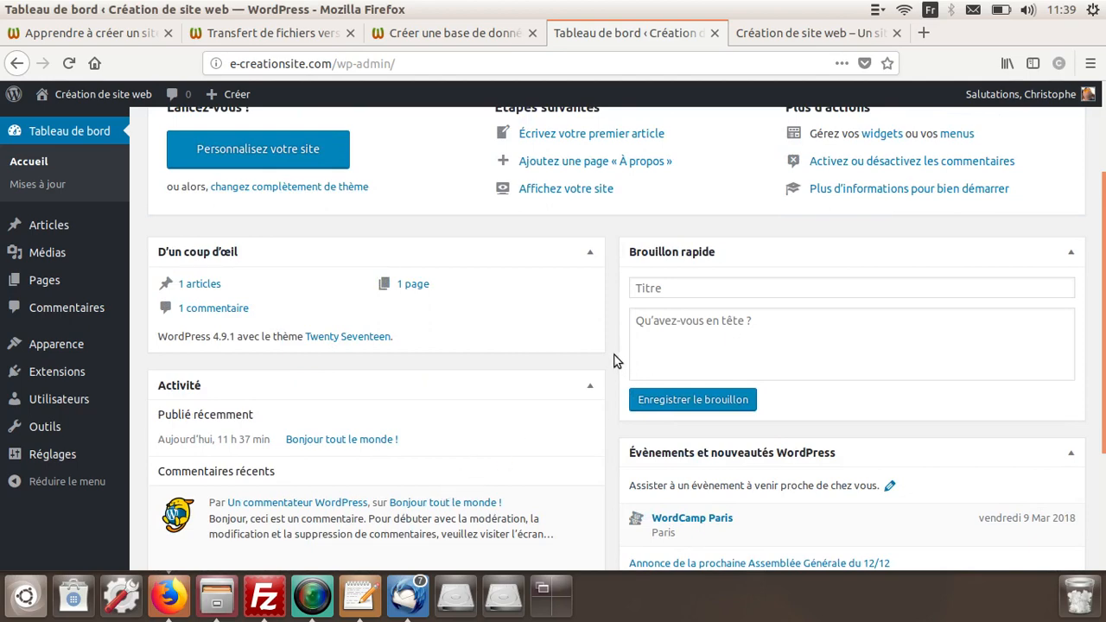
scroll(617, 363, "up", 3)
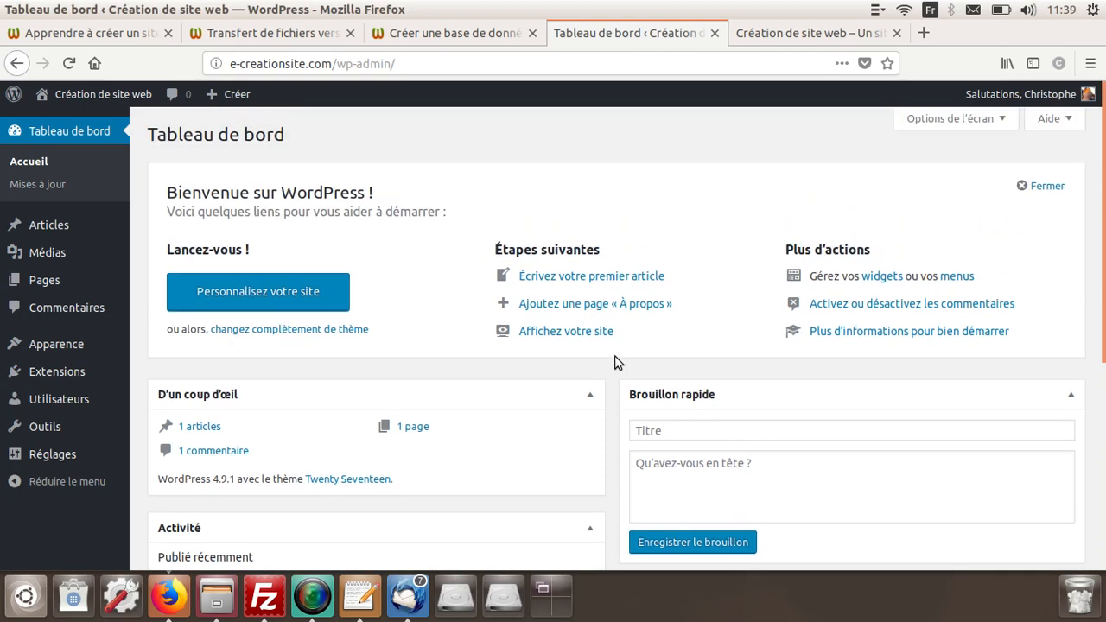
Switch to the castelweb.fr course site and view the categories of its Forum d'Aide
left_click(98, 37)
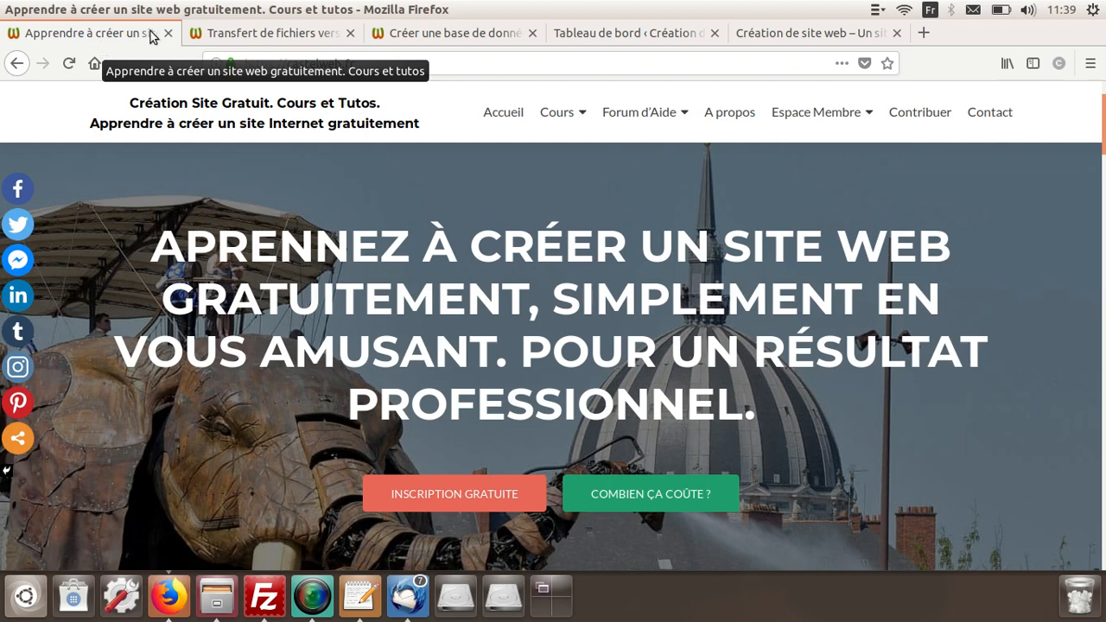
mouse_move(667, 108)
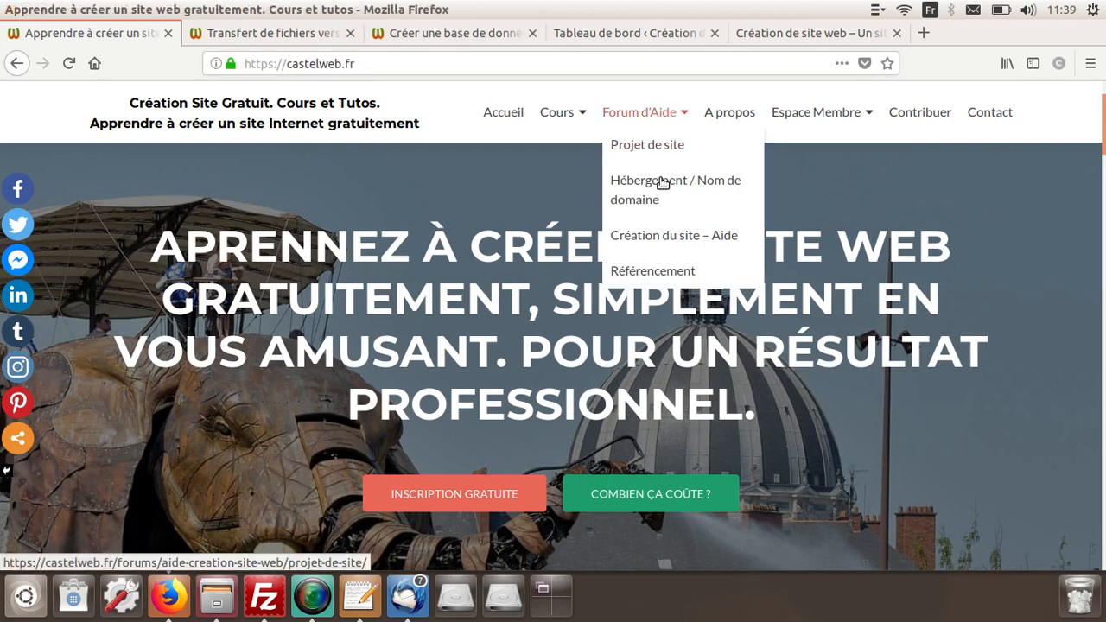